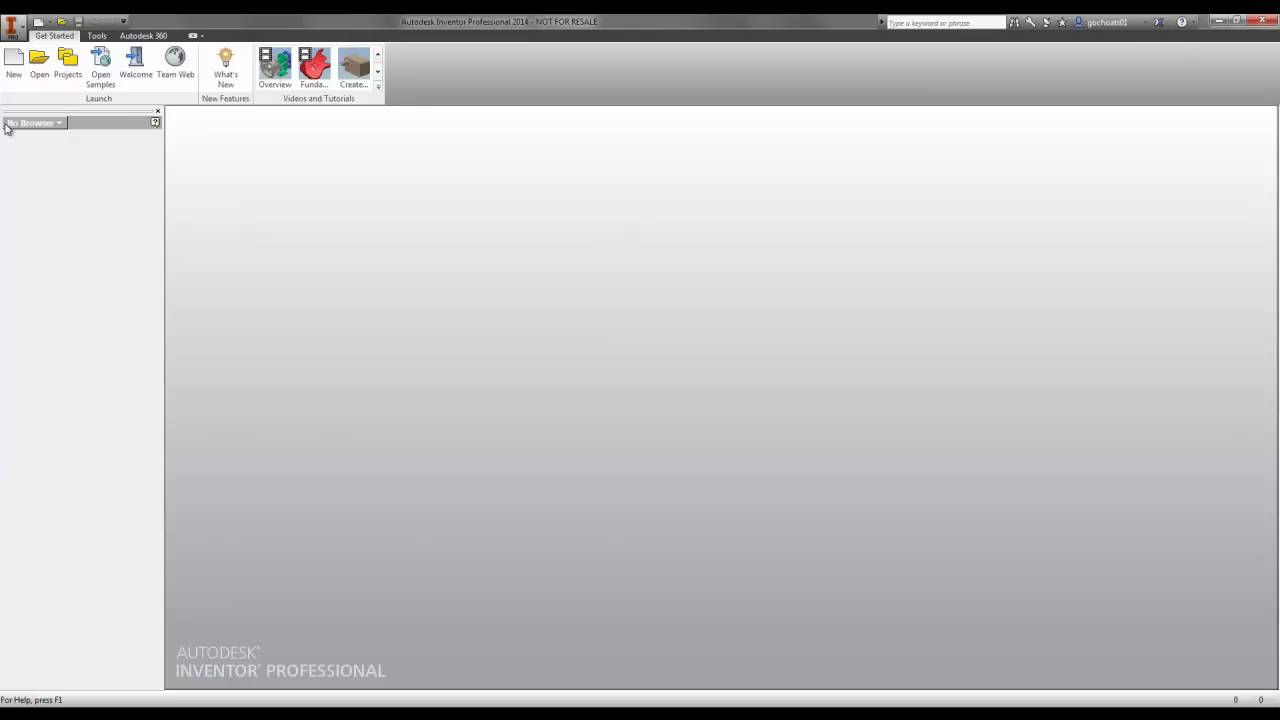
Create a new assembly from the Metric Standard (mm).iam template
click(21, 72)
click(729, 342)
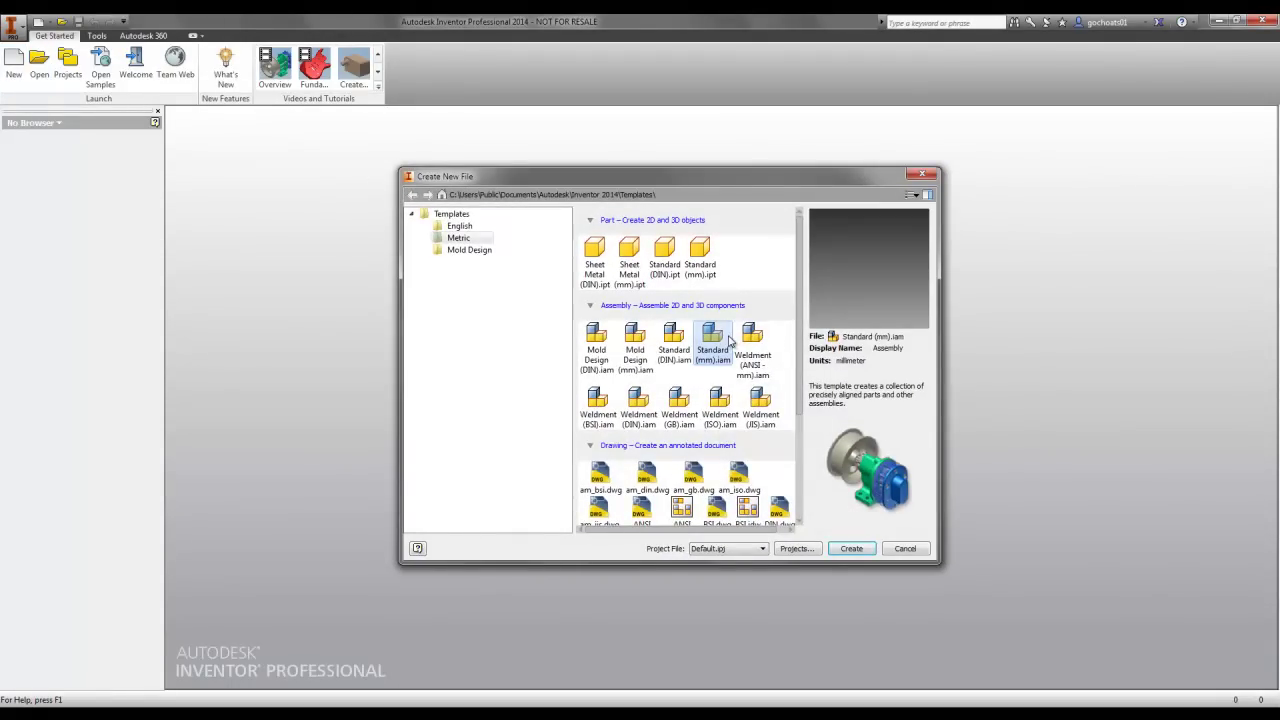
click(850, 549)
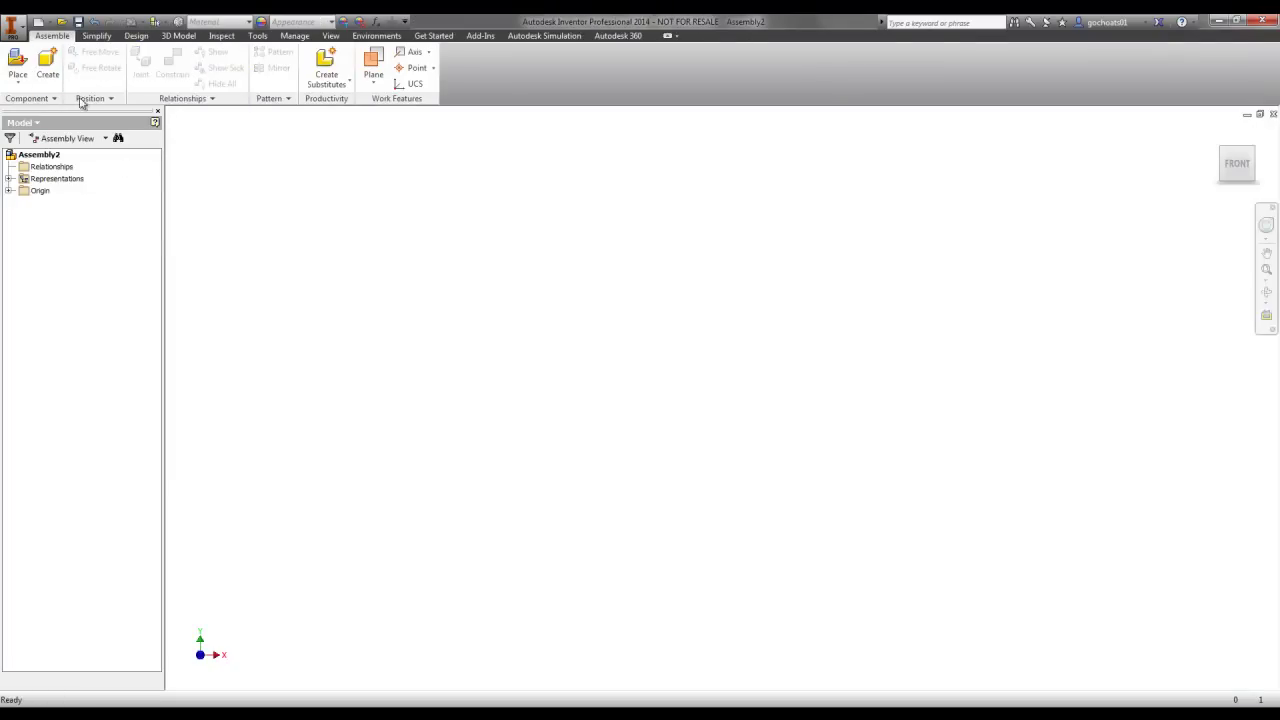
Place all nine Robot part files into the assembly
click(18, 62)
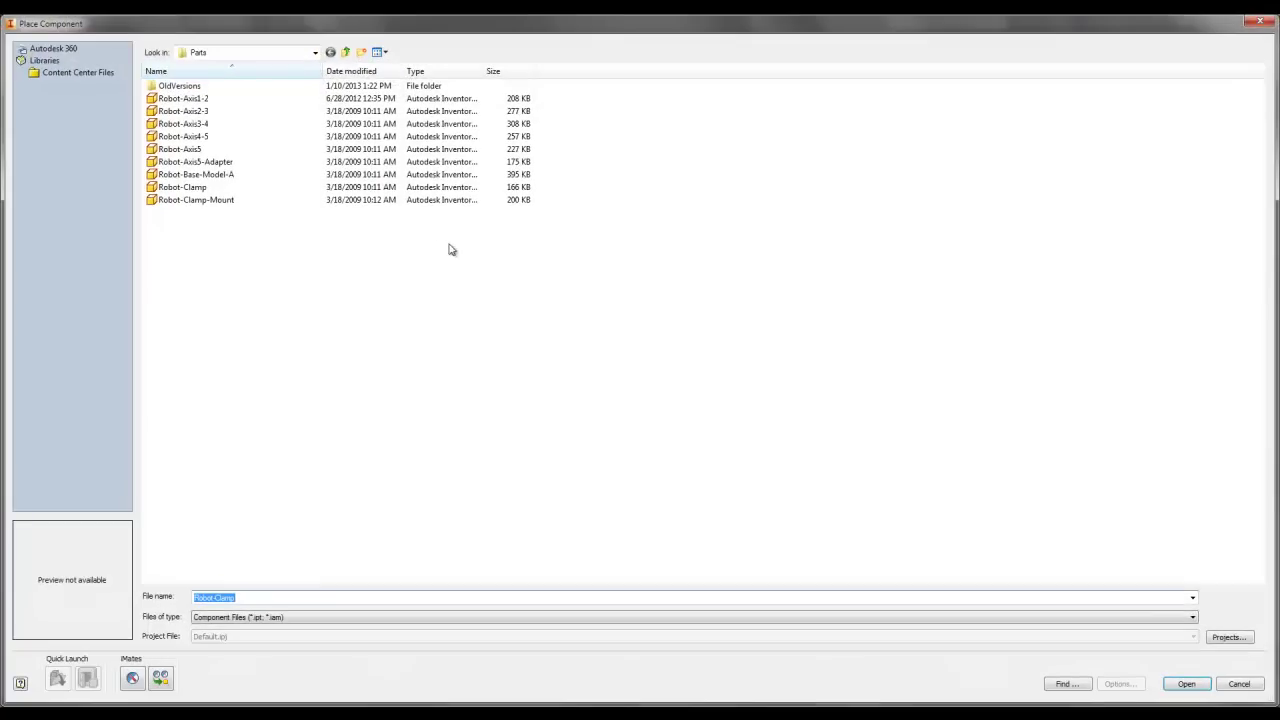
drag(238, 230, 202, 96)
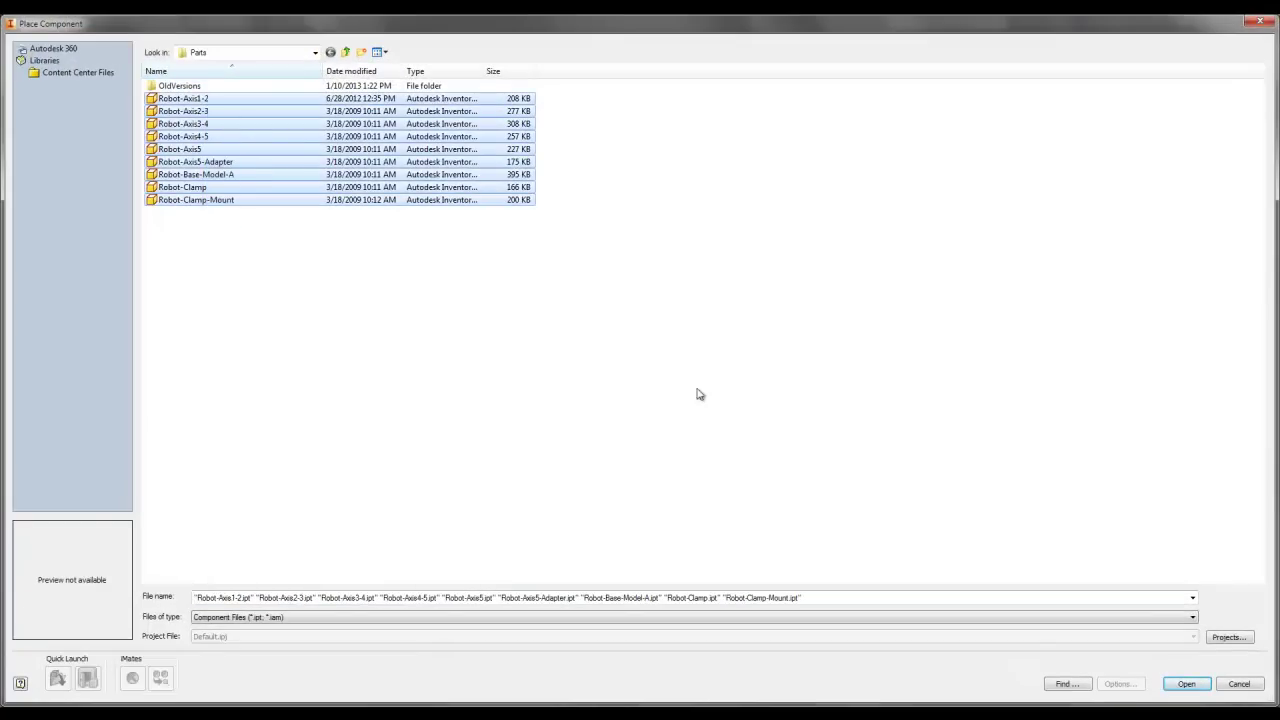
click(1187, 685)
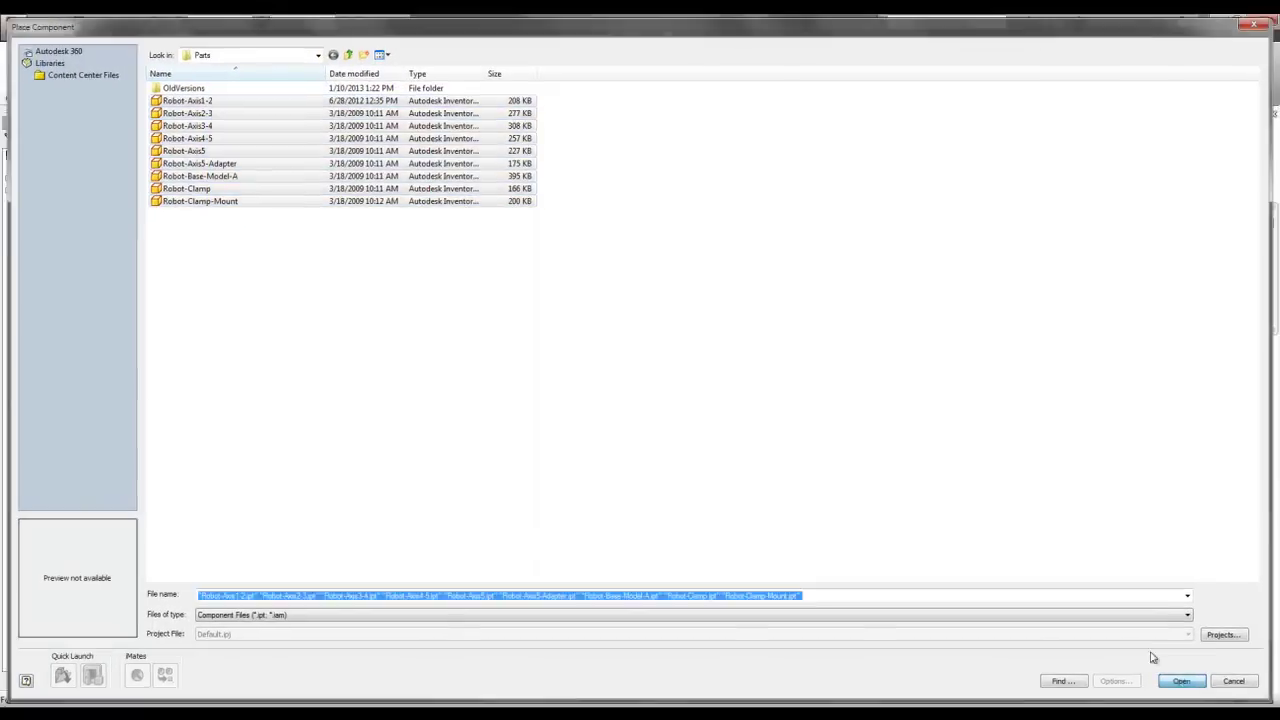
scroll(680, 410, up, 3)
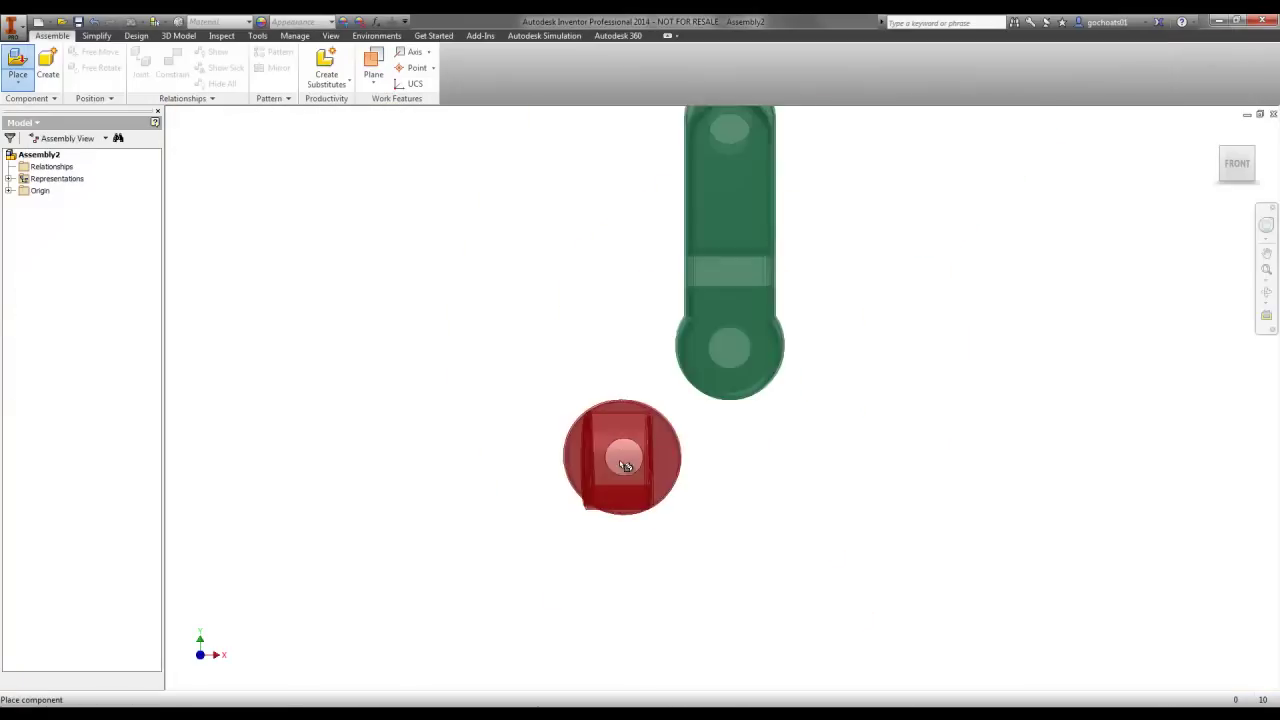
scroll(600, 480, up, 2)
scroll(570, 505, up, 2)
scroll(560, 530, up, 1)
click(586, 524)
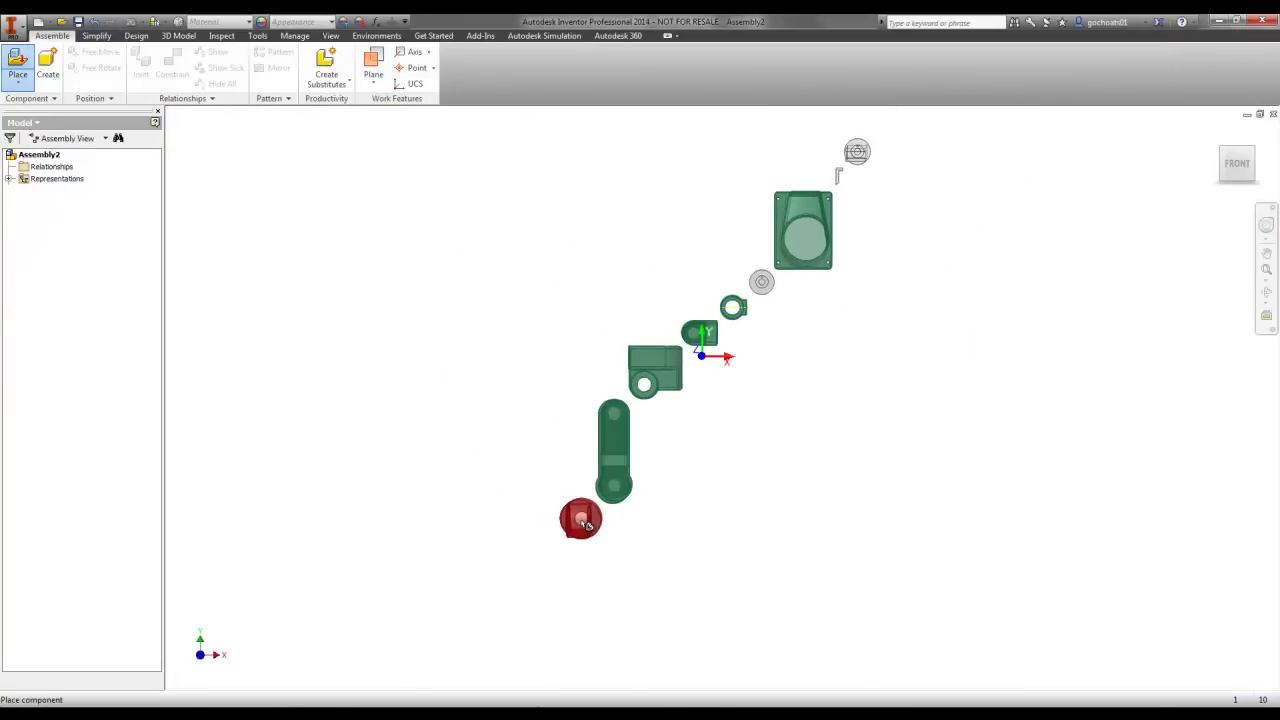
right_click(530, 366)
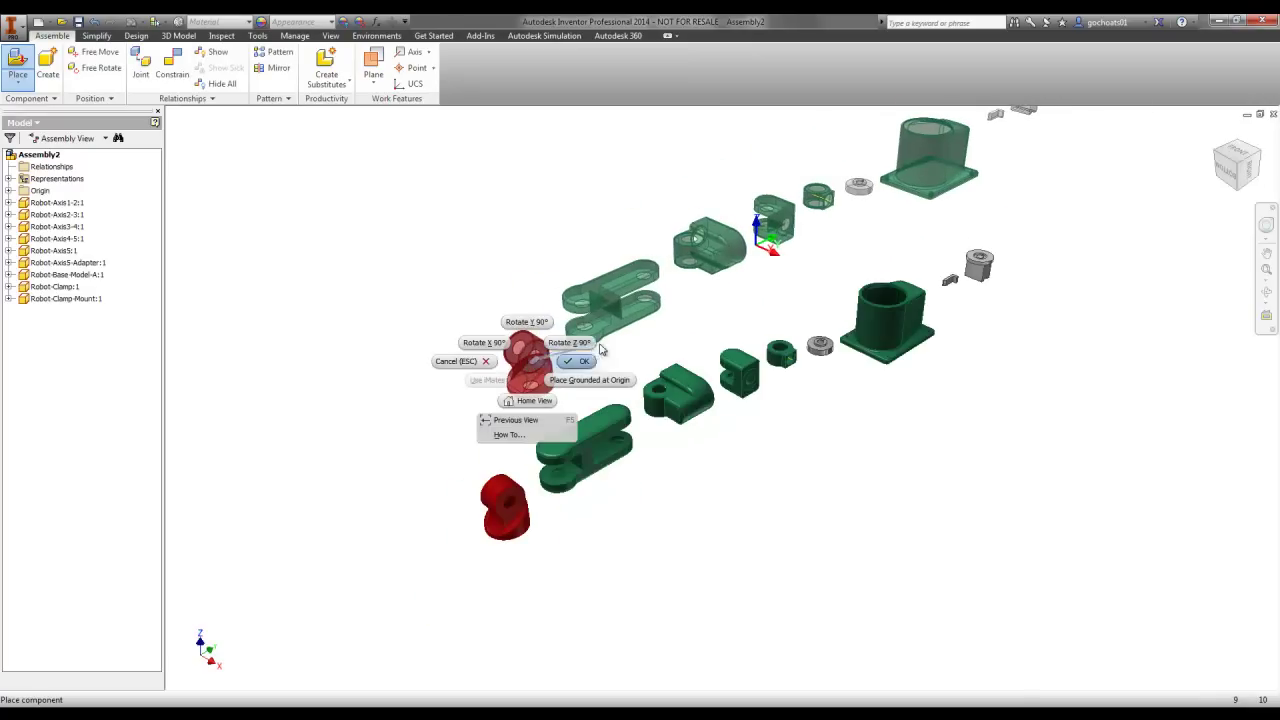
click(570, 367)
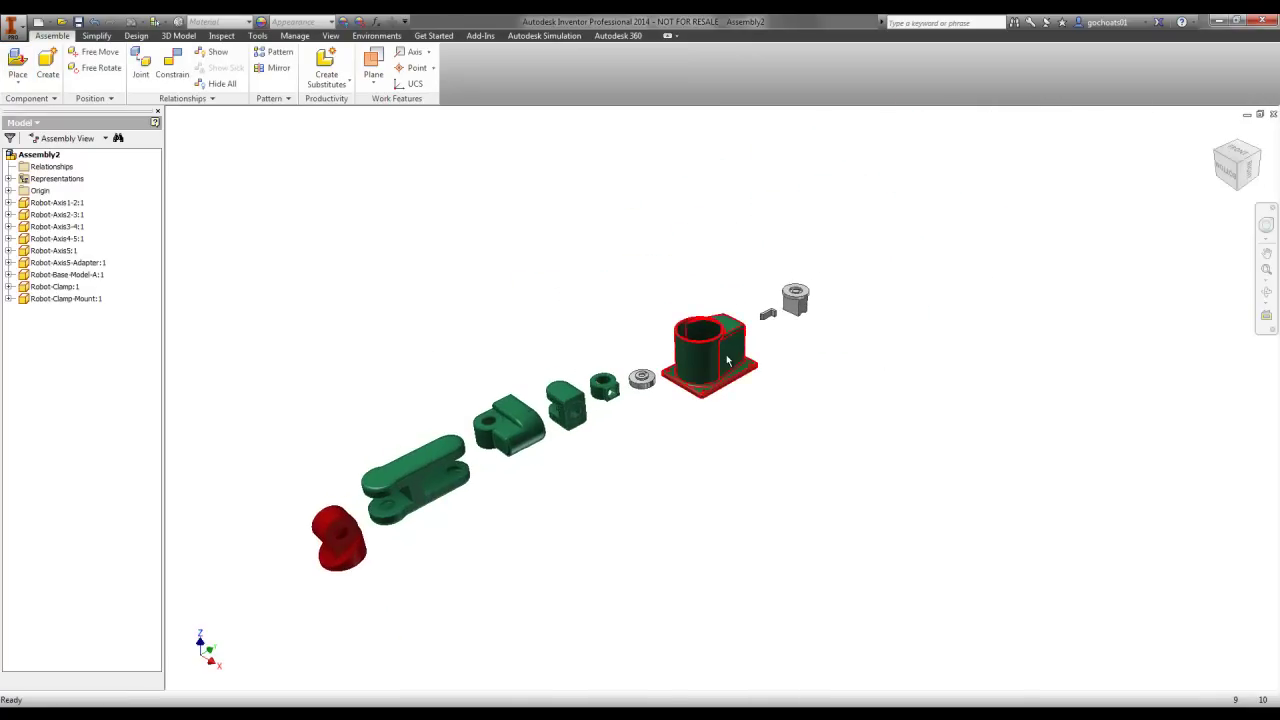
Make the cylindrical base part grounded
right_click(727, 360)
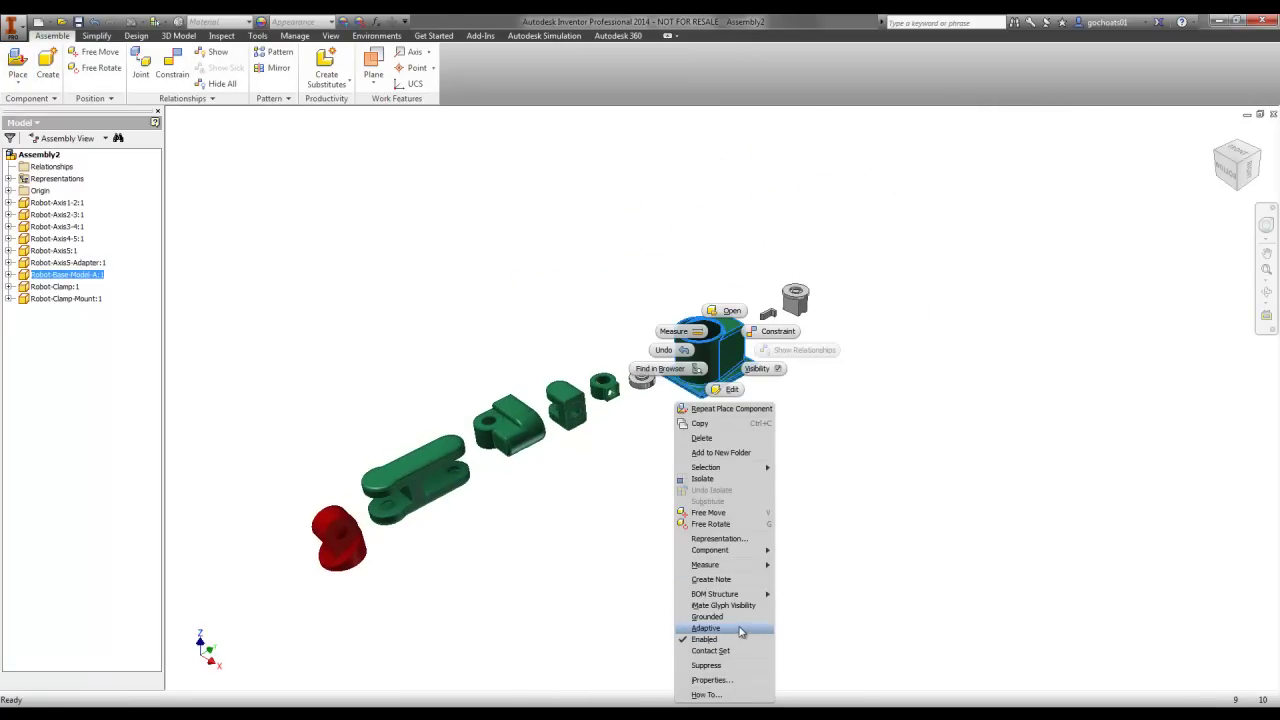
click(739, 620)
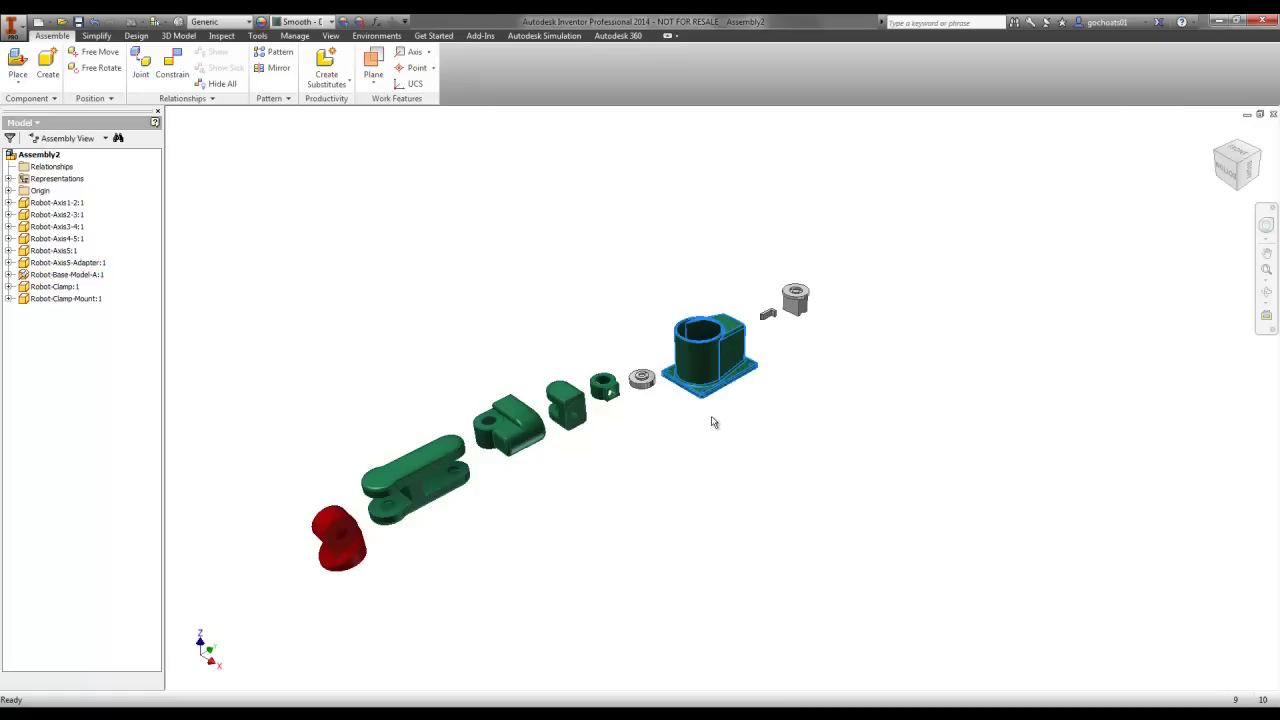
middle_drag(642, 460, 700, 365)
click(140, 64)
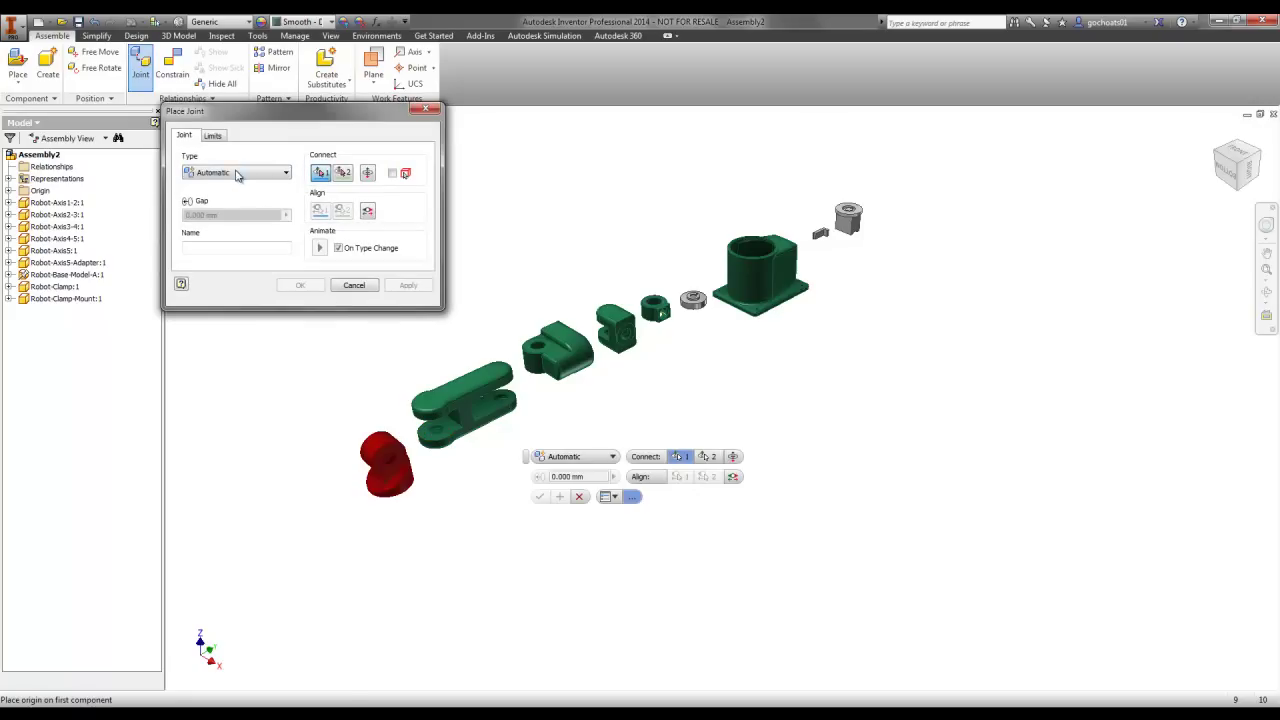
Choose a Rotational joint and set its first origin on the red part's underside
click(237, 175)
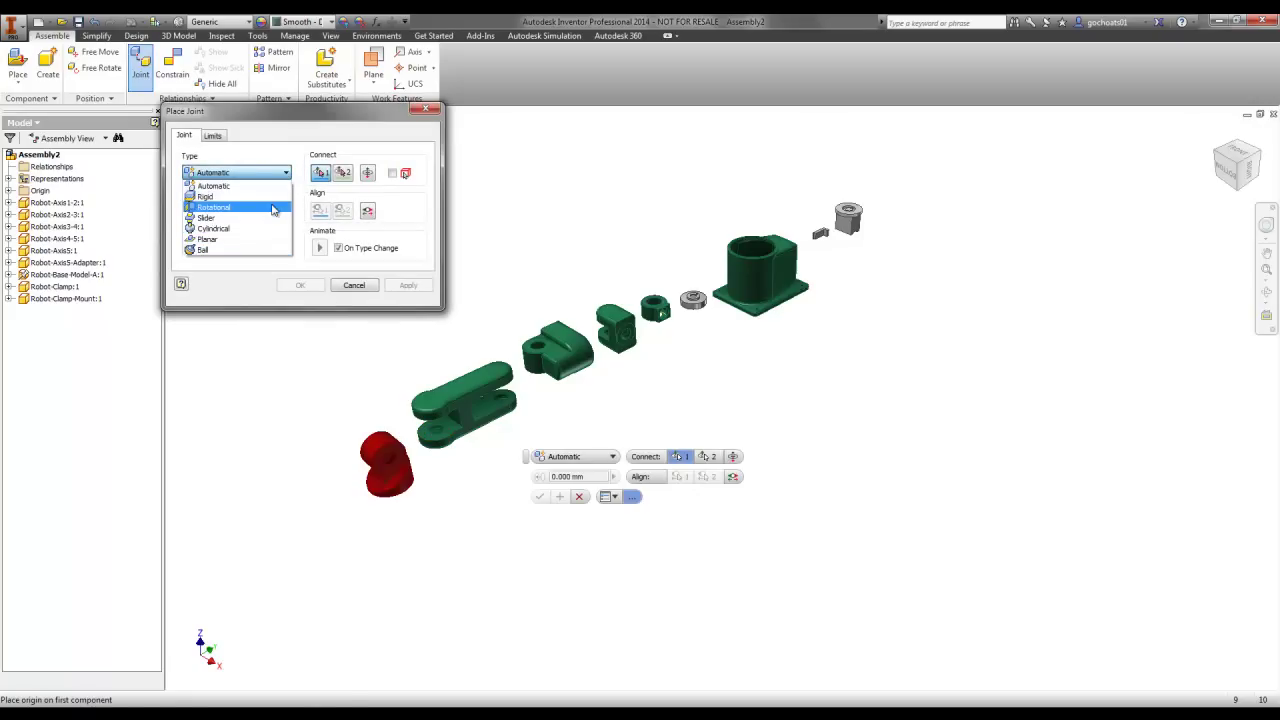
click(266, 209)
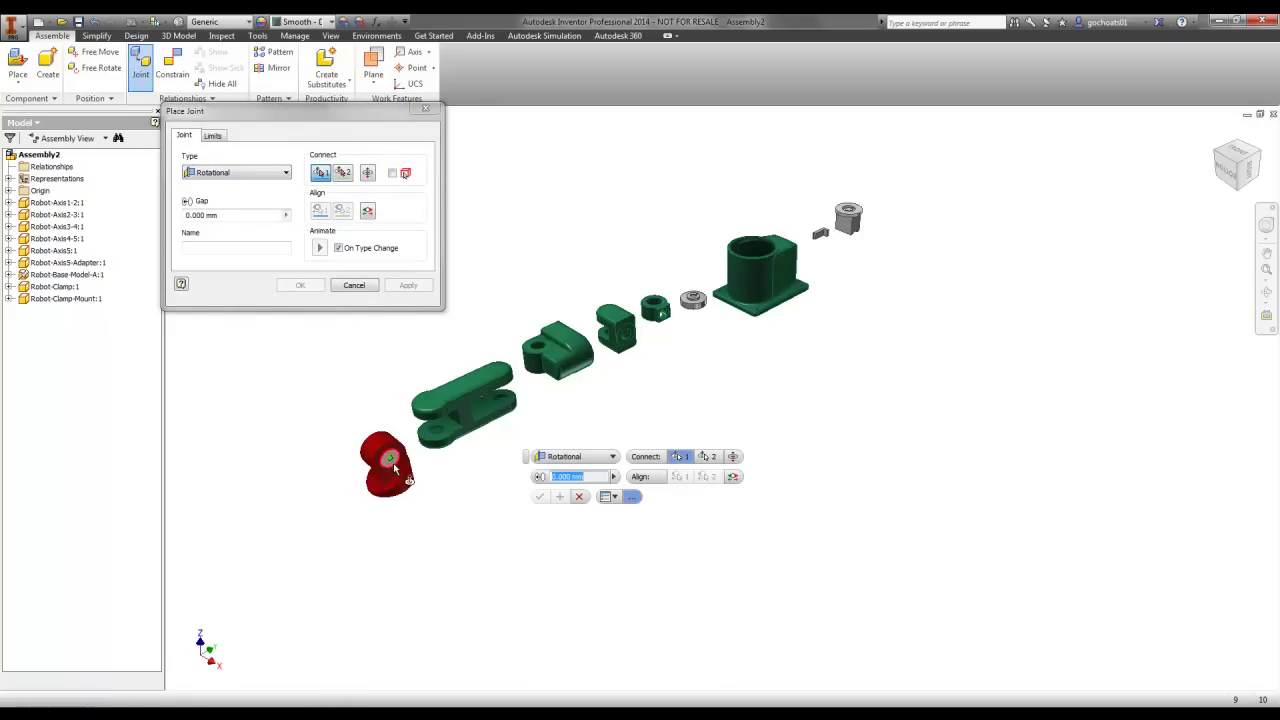
shift+middle_drag(417, 457, 272, 465)
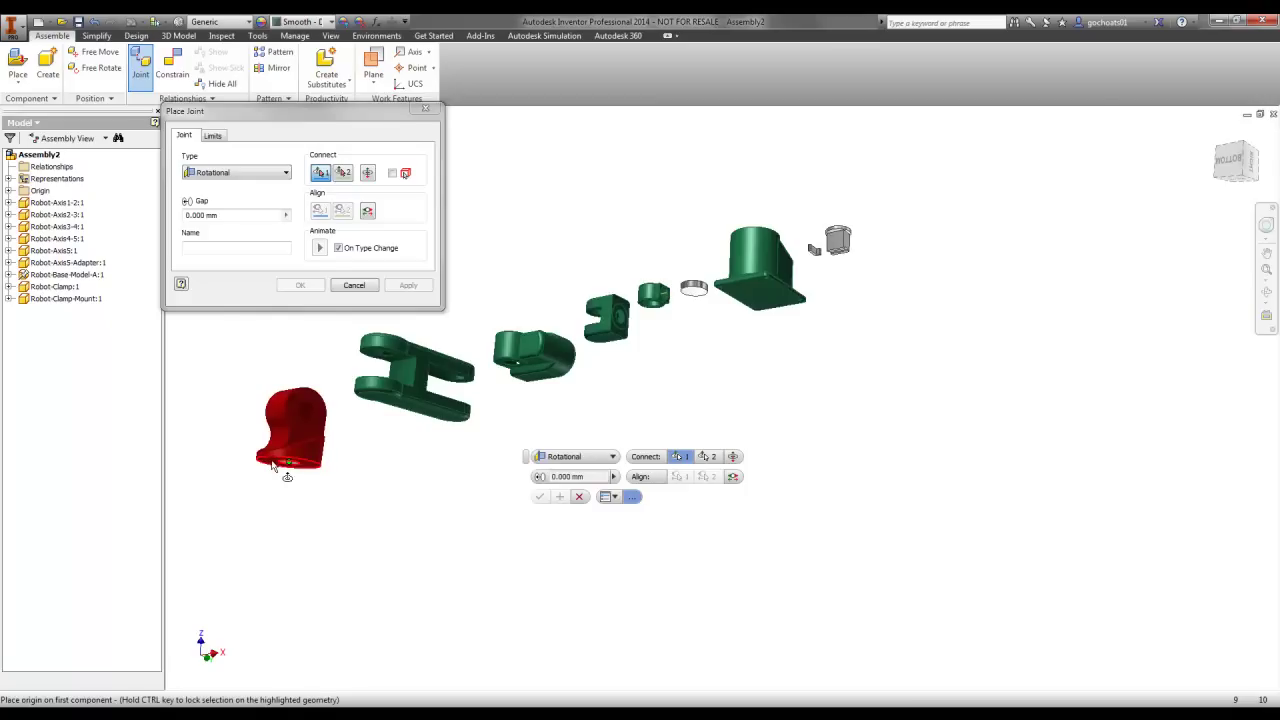
scroll(272, 465, up, 3)
middle_drag(386, 486, 460, 452)
click(472, 433)
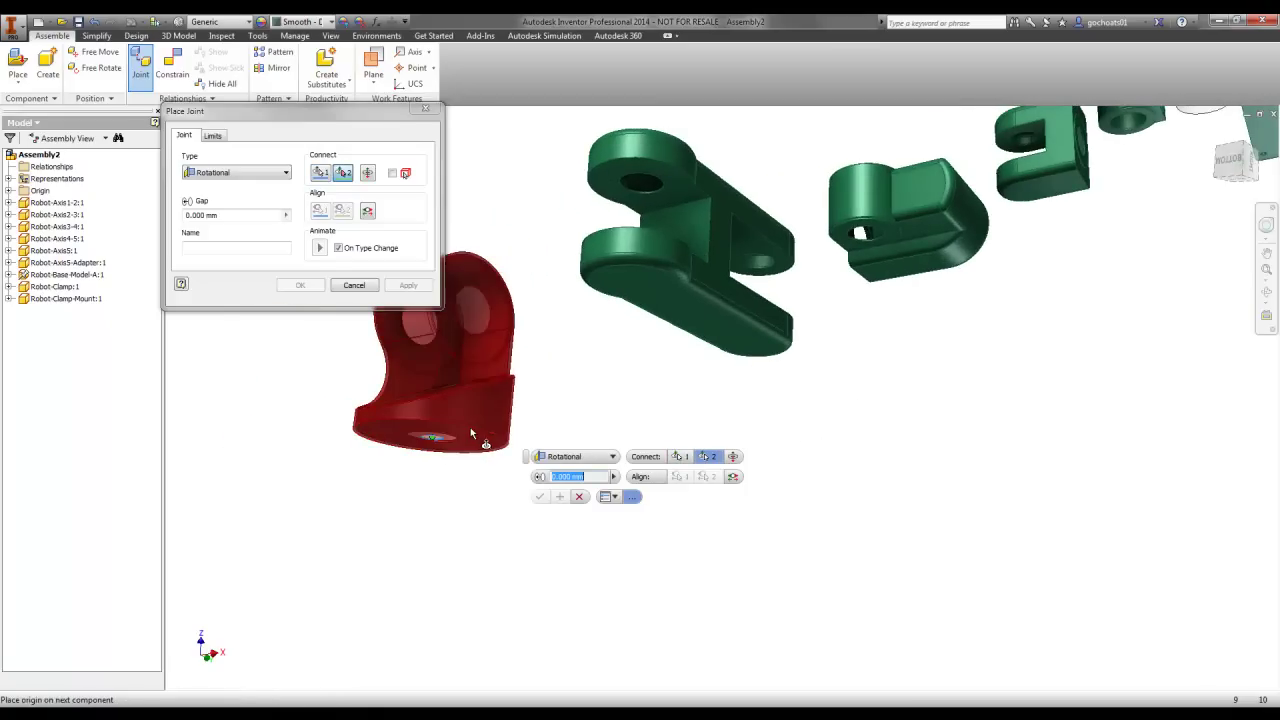
Set the second origin inside the base cylinder and apply the rotational joint
middle_drag(820, 219, 457, 591)
scroll(457, 591, down, 3)
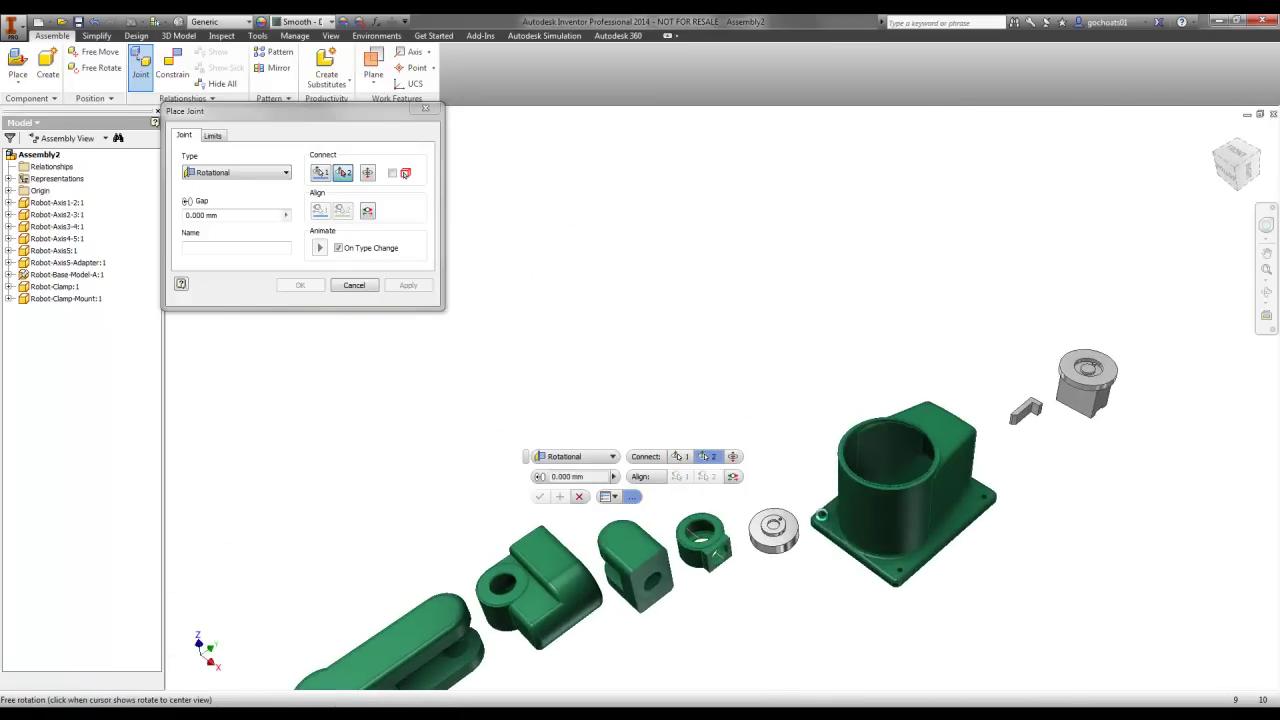
scroll(885, 488, up, 2)
scroll(672, 407, up, 3)
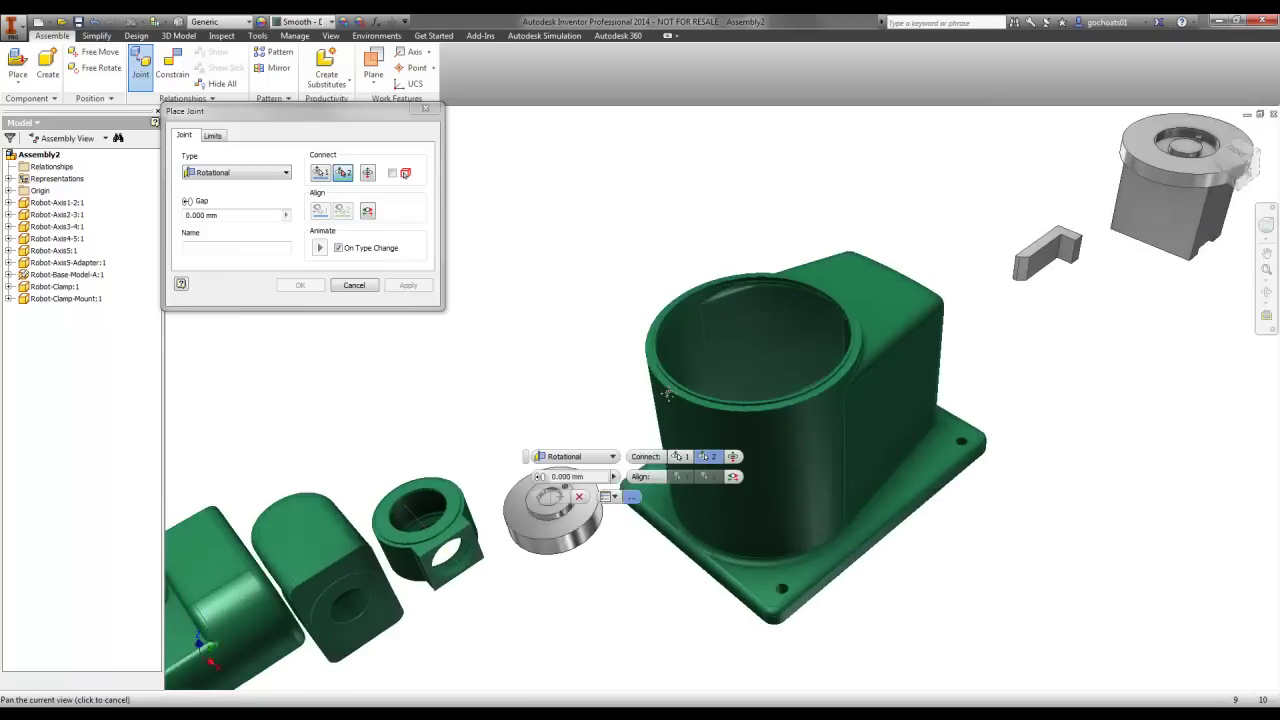
click(741, 413)
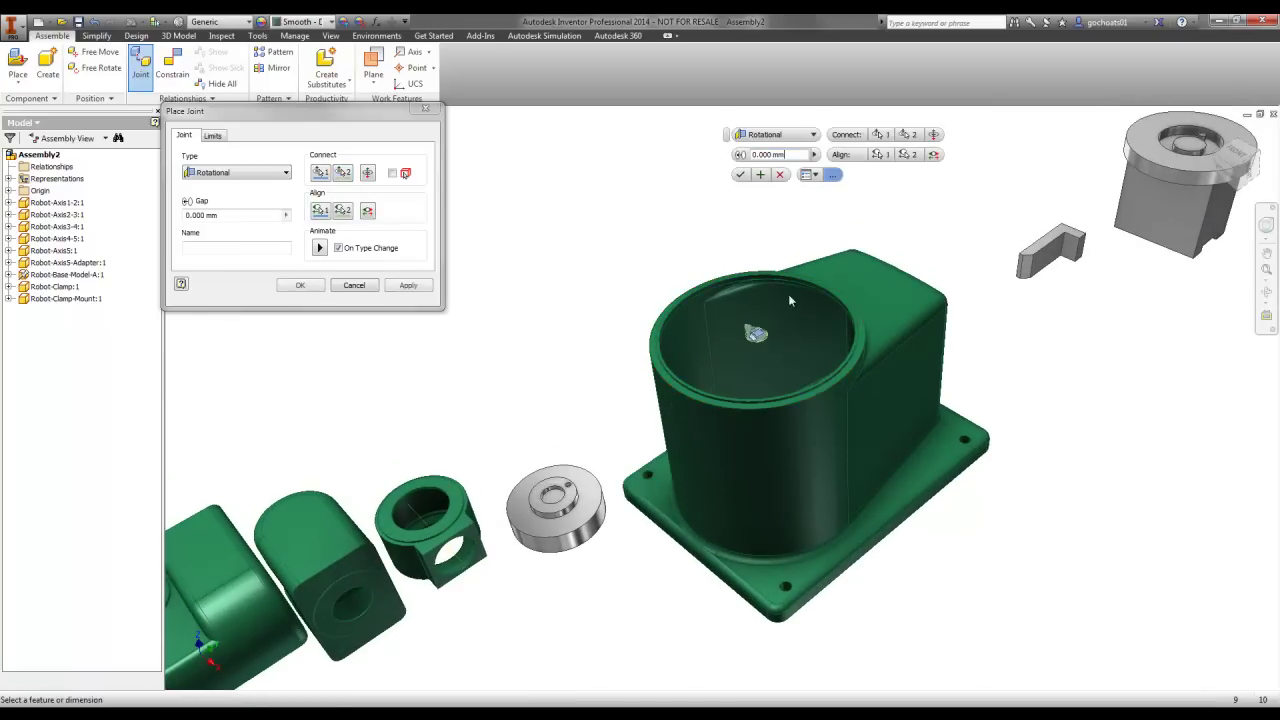
middle_drag(911, 342, 906, 390)
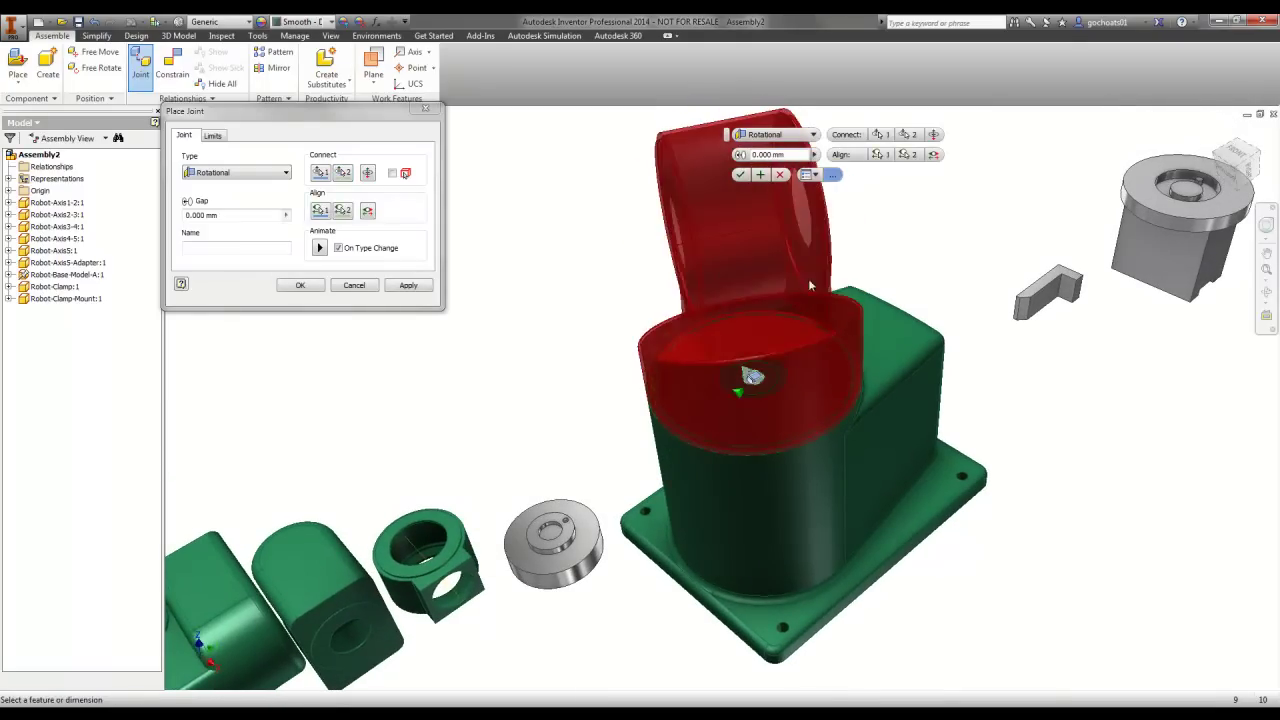
click(761, 175)
Connect the long green arm link's hole to the red part's pivot hole rotationally
middle_drag(462, 563, 830, 285)
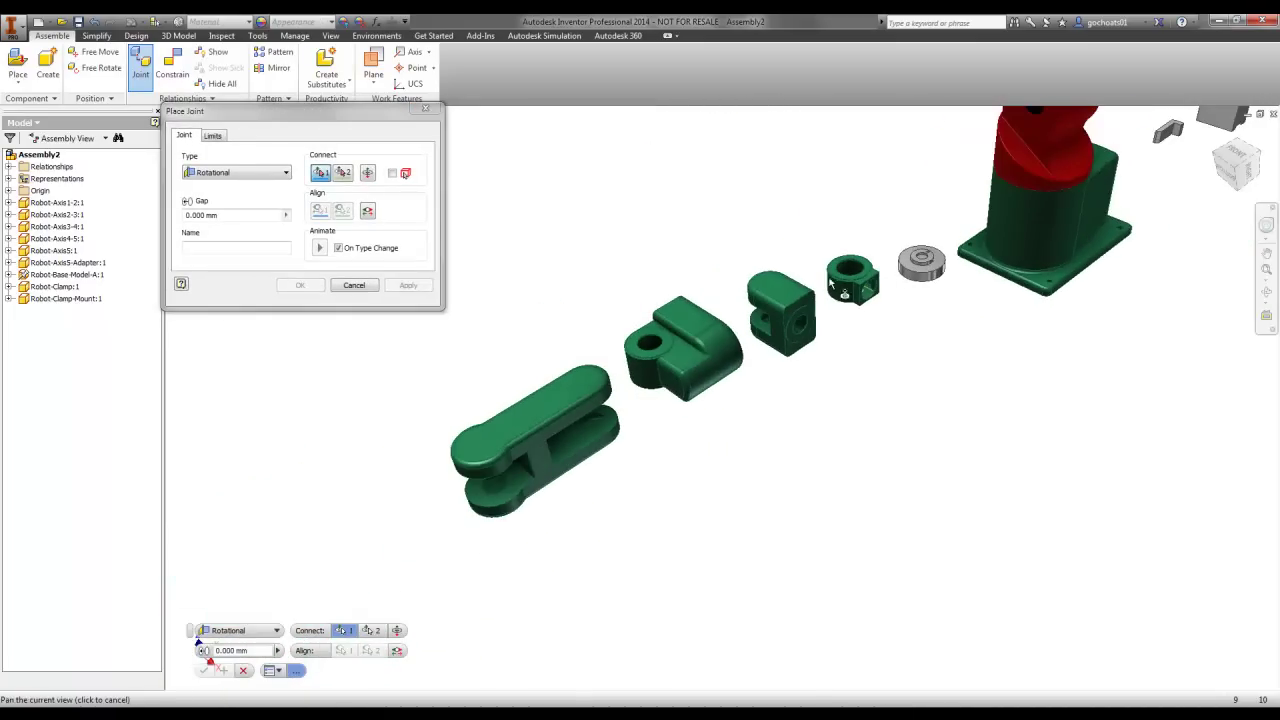
click(493, 493)
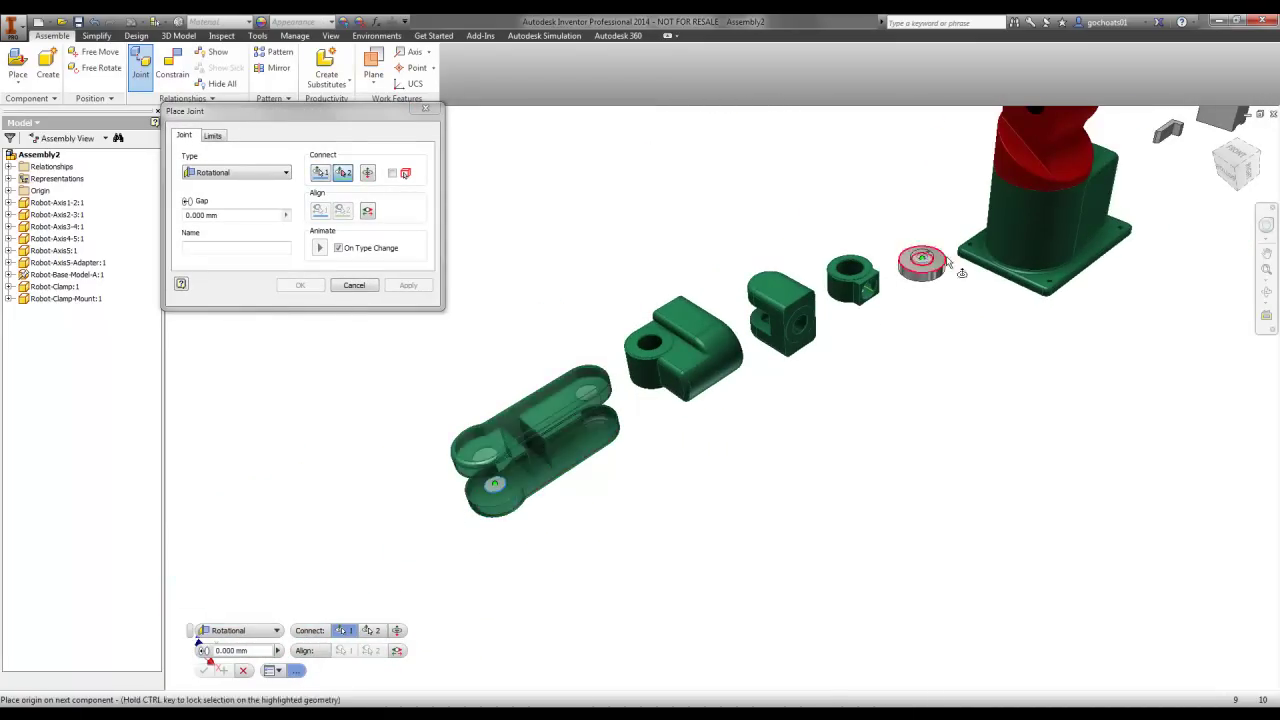
mouse_move(640, 420)
shift+middle_down()
mouse_move(804, 335)
mouse_move(792, 342)
shift+middle_up()
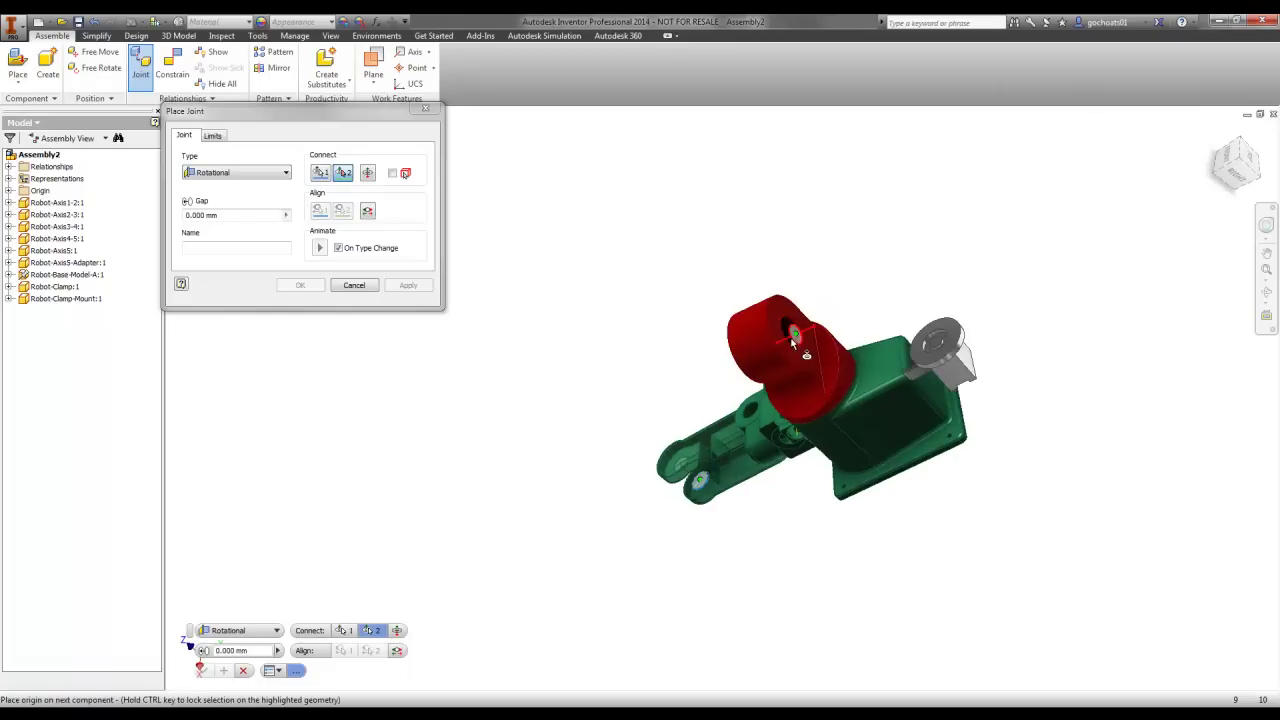
click(788, 340)
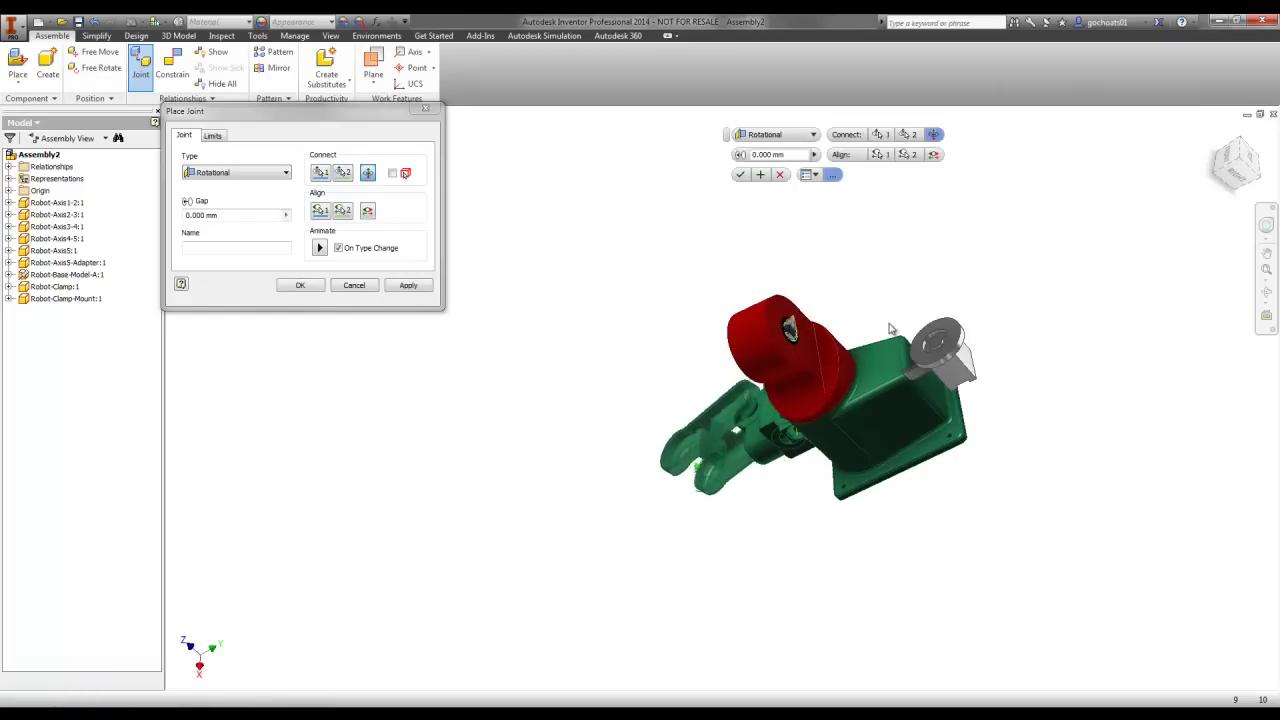
scroll(810, 340, up, 3)
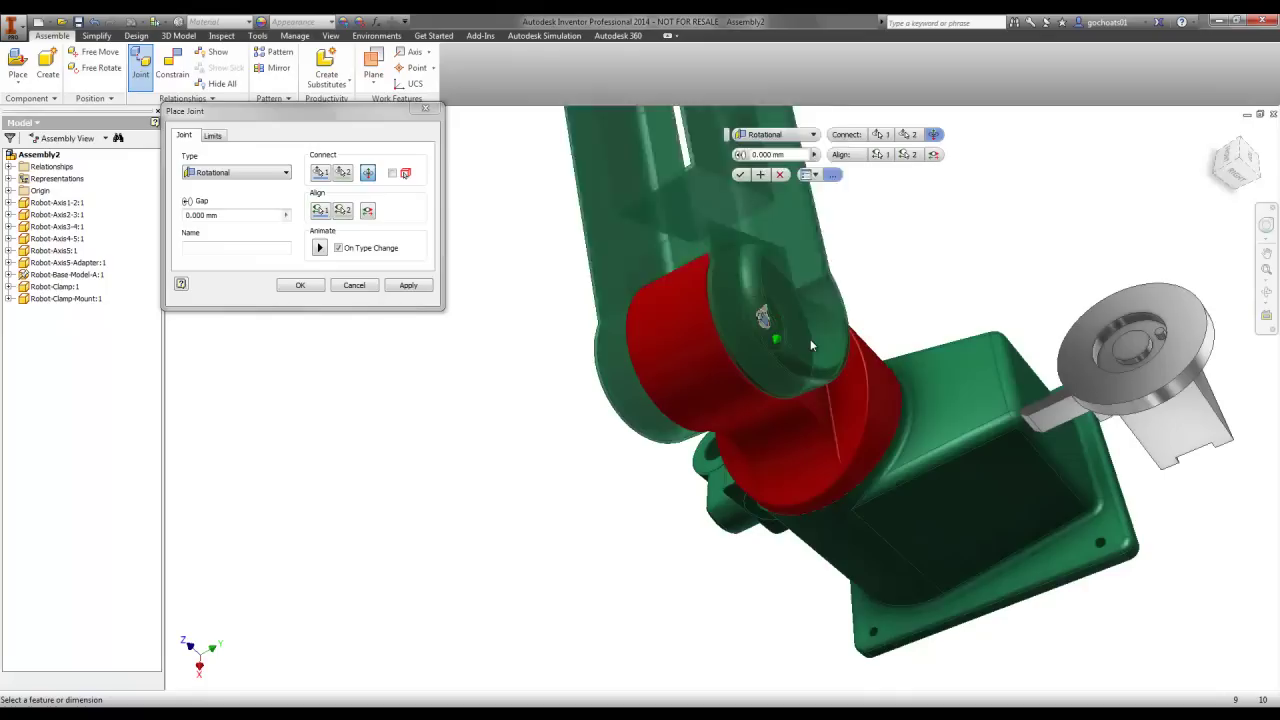
click(758, 176)
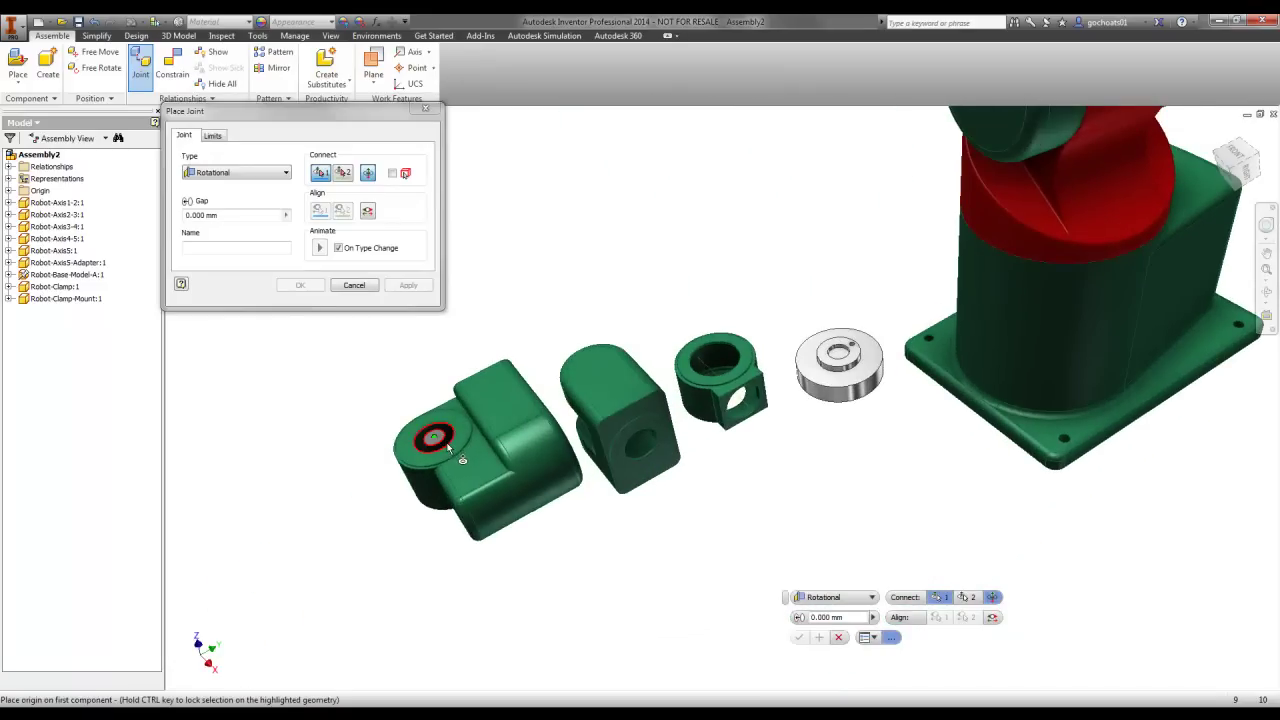
Seat the green block in the arm link's upper fork hole with a Rotational joint
click(447, 447)
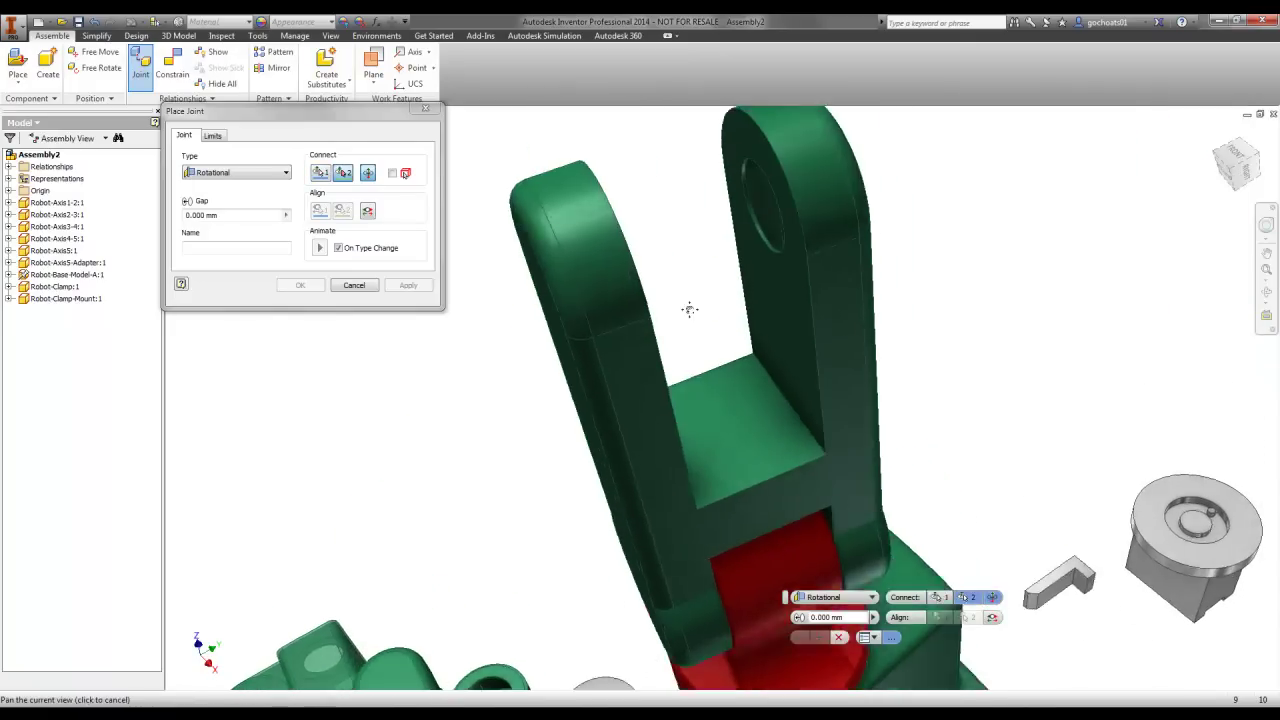
click(755, 285)
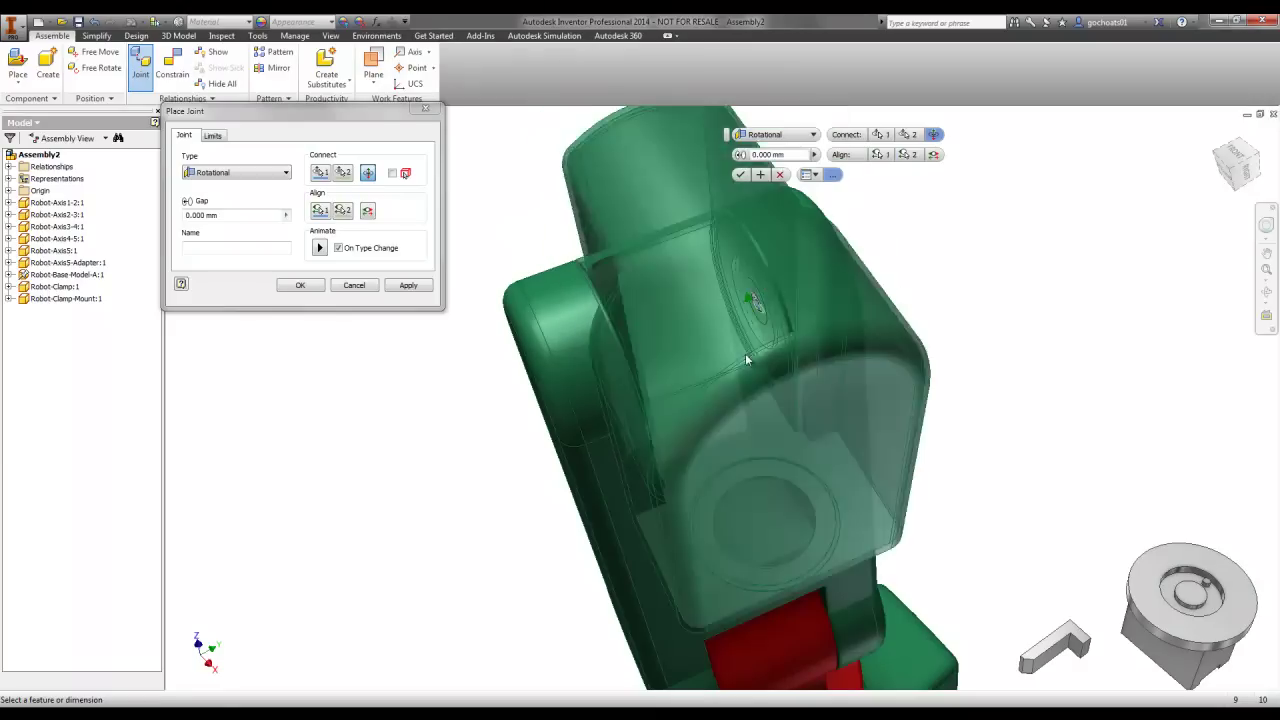
click(761, 175)
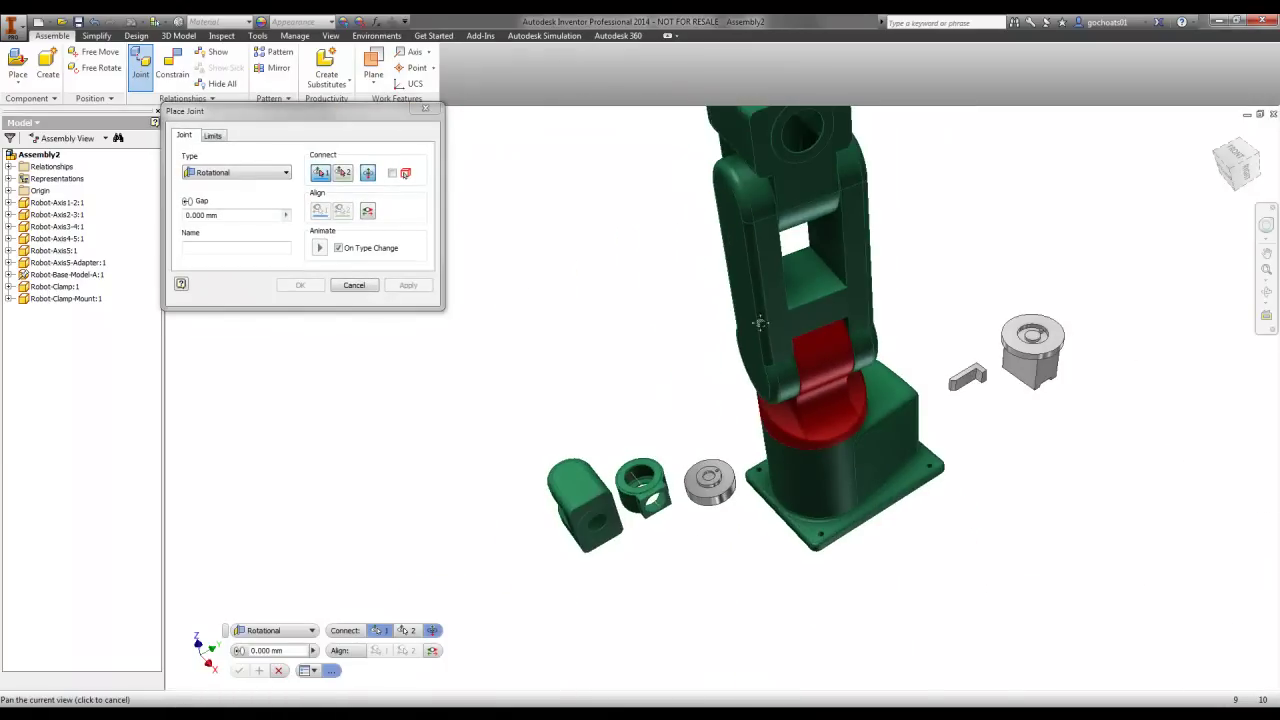
Join the small block's hole to the arm's top hole rotationally, flipped and checked with Animate
click(605, 518)
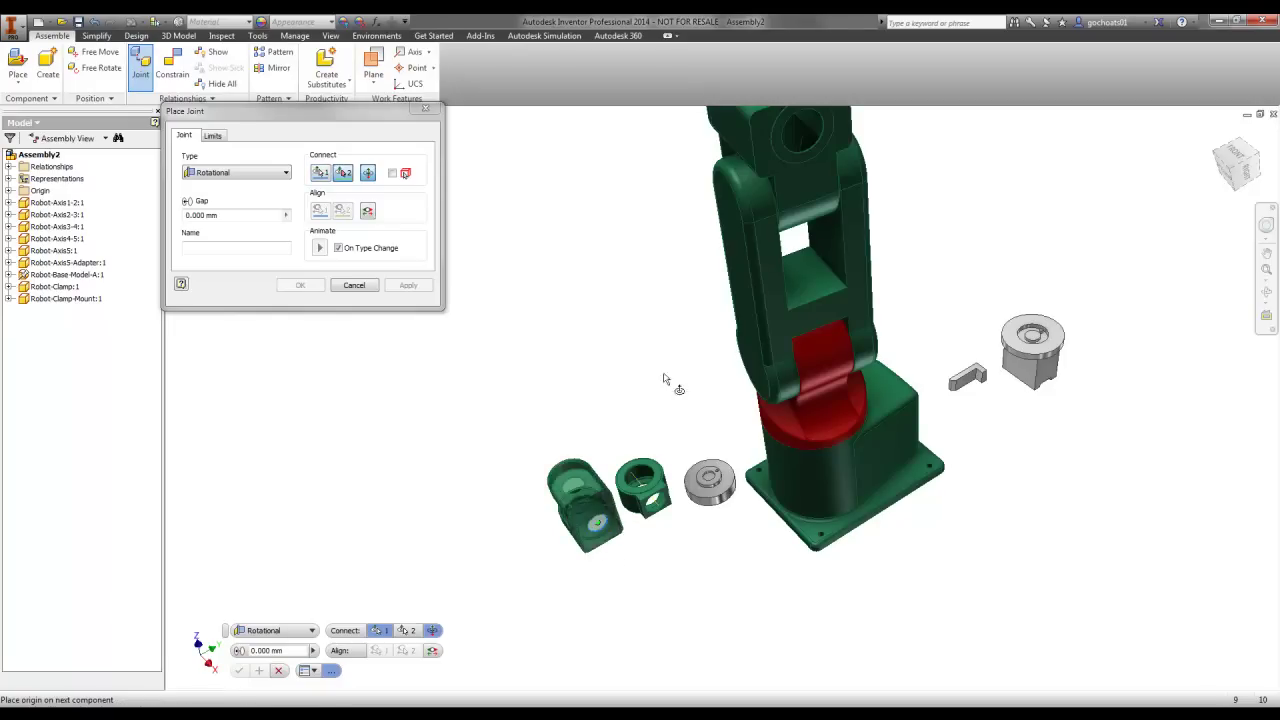
key(F5)
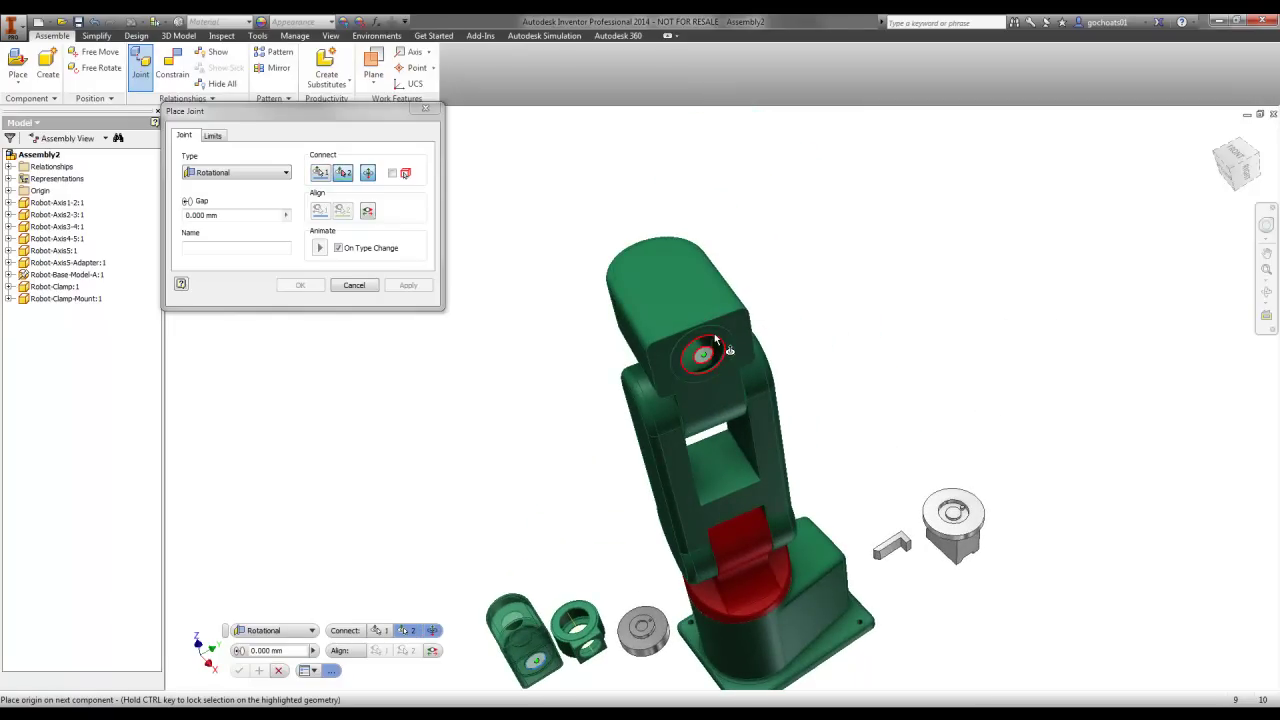
click(716, 341)
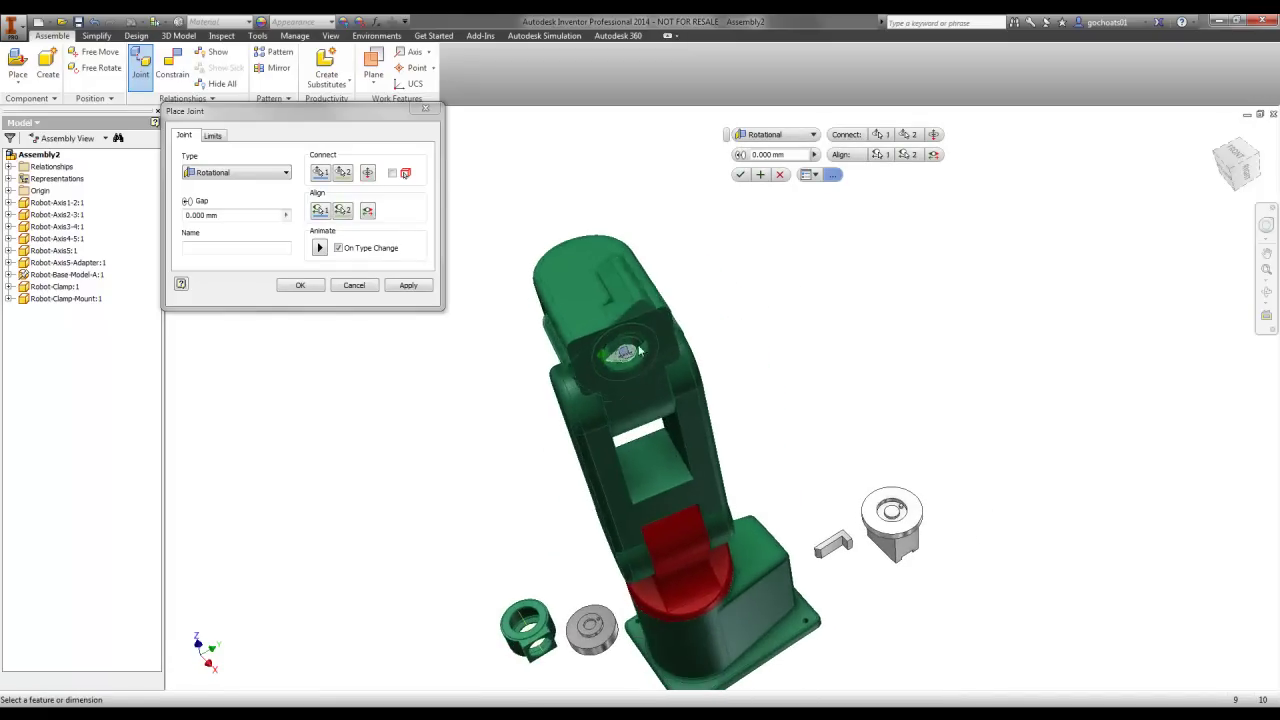
scroll(633, 352, up, 5)
scroll(633, 353, down, 3)
scroll(660, 380, down, 3)
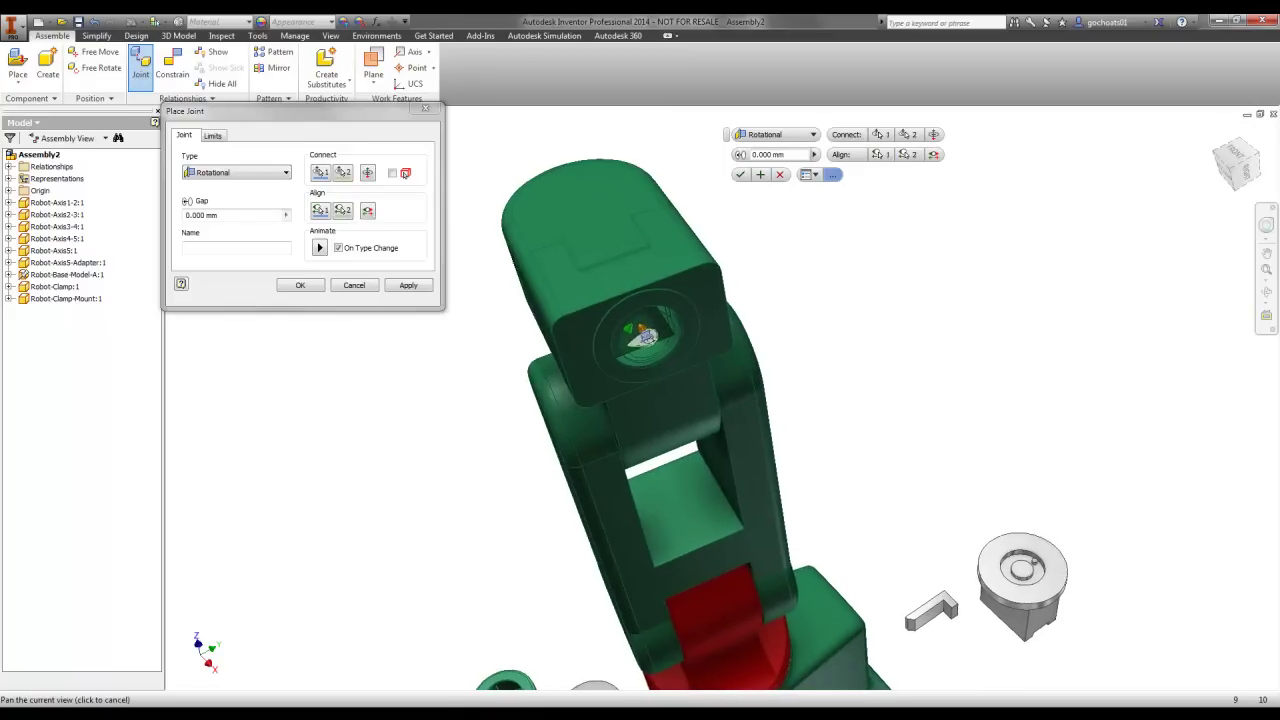
click(367, 174)
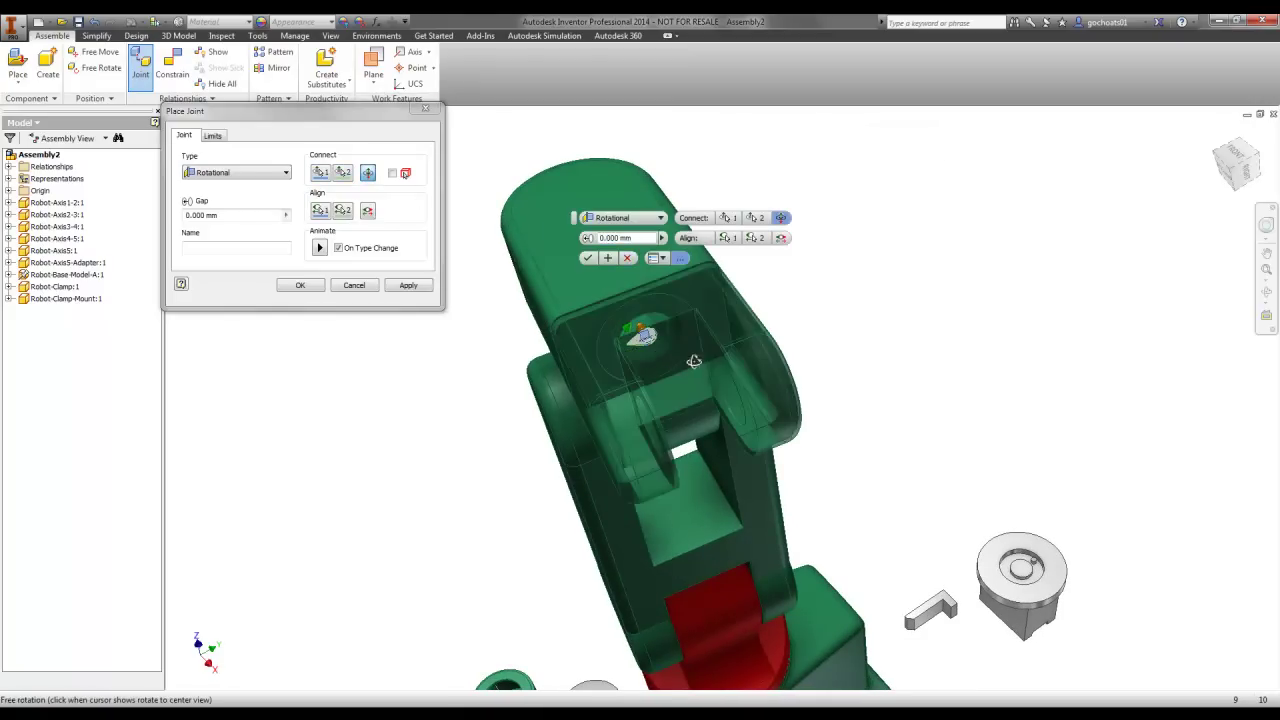
shift+middle_drag(694, 361, 521, 323)
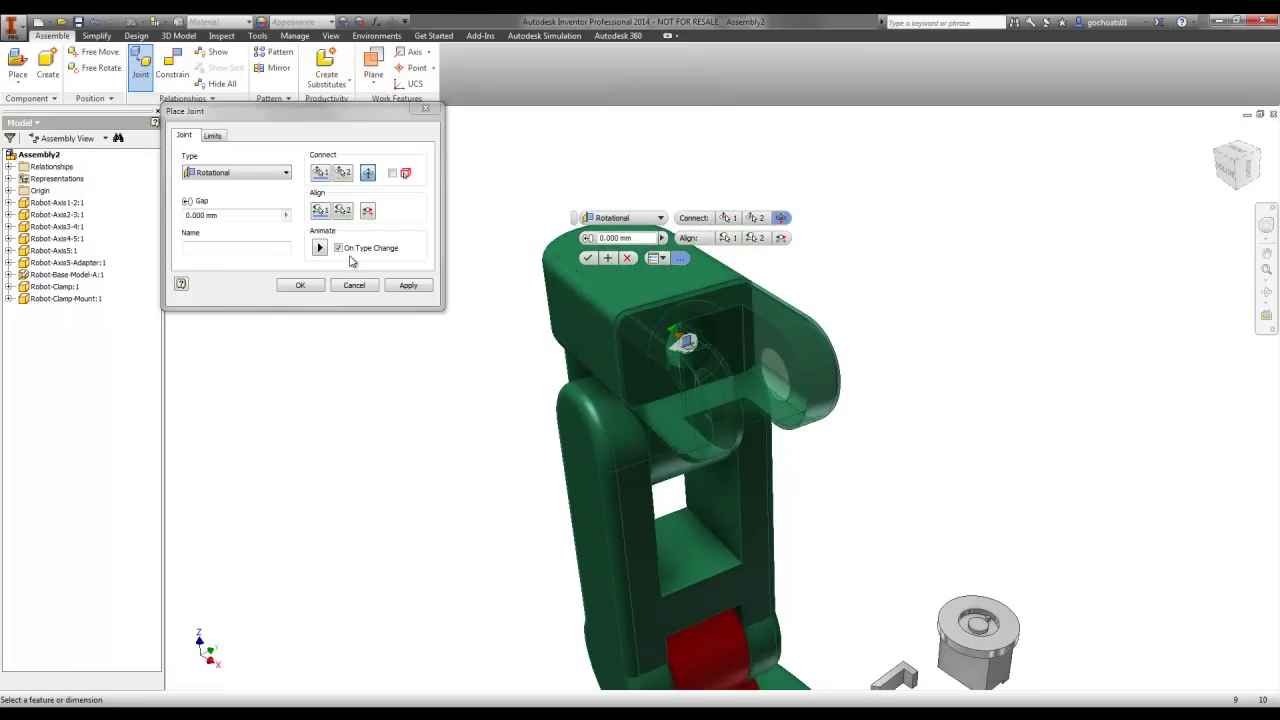
click(320, 248)
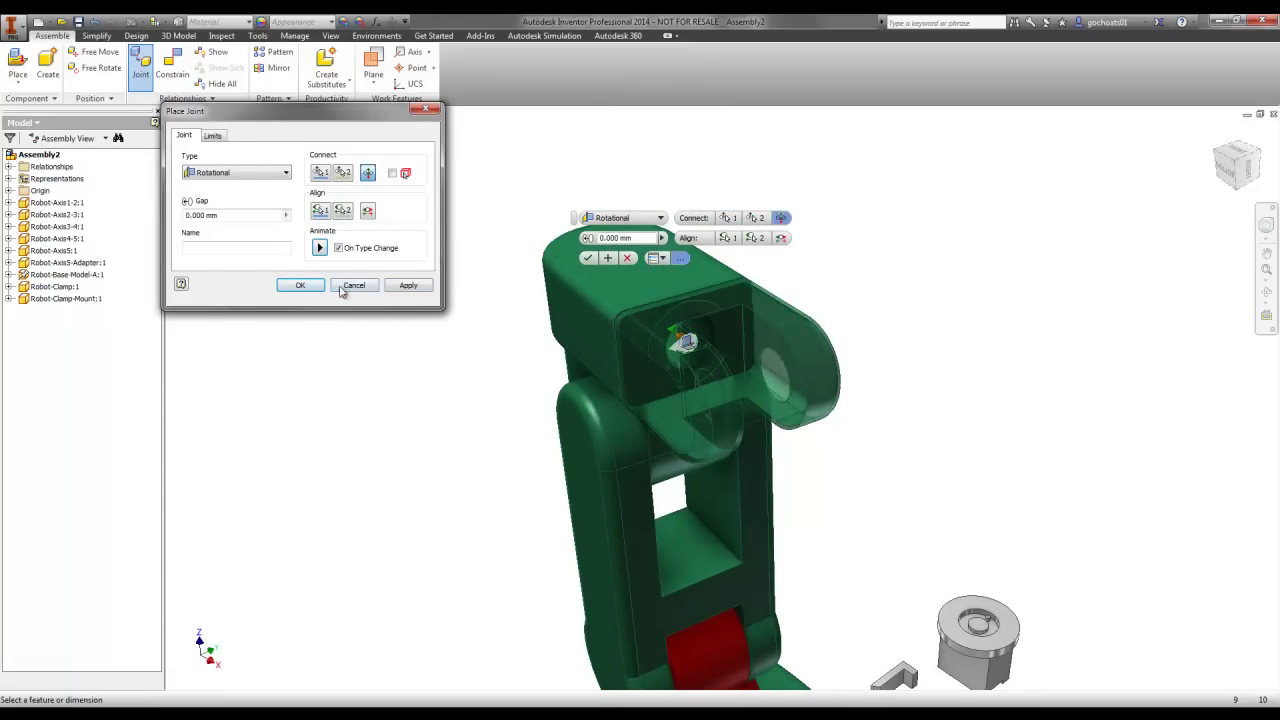
click(605, 258)
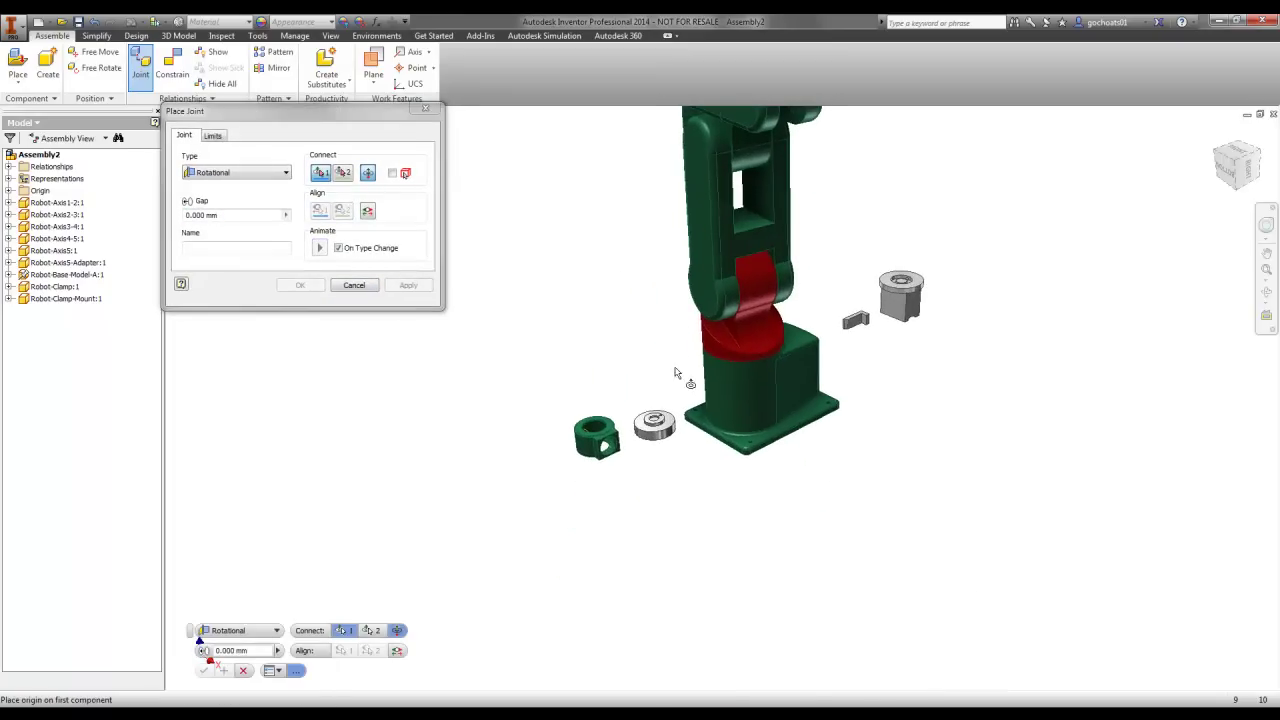
Seat the green ring in the top arm section's side hole with a Rotational joint
scroll(600, 450, down, 2)
scroll(590, 450, down, 2)
scroll(604, 472, down, 1)
click(604, 472)
scroll(615, 475, down, 2)
scroll(625, 478, down, 2)
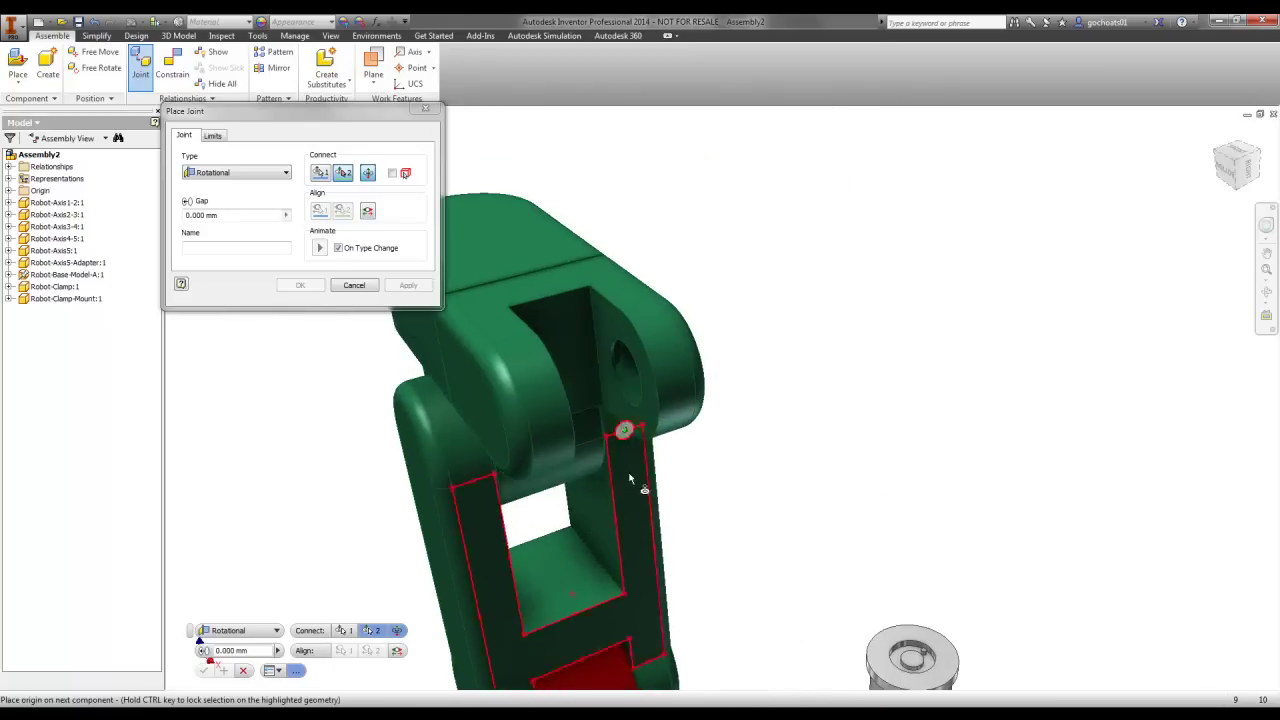
click(641, 387)
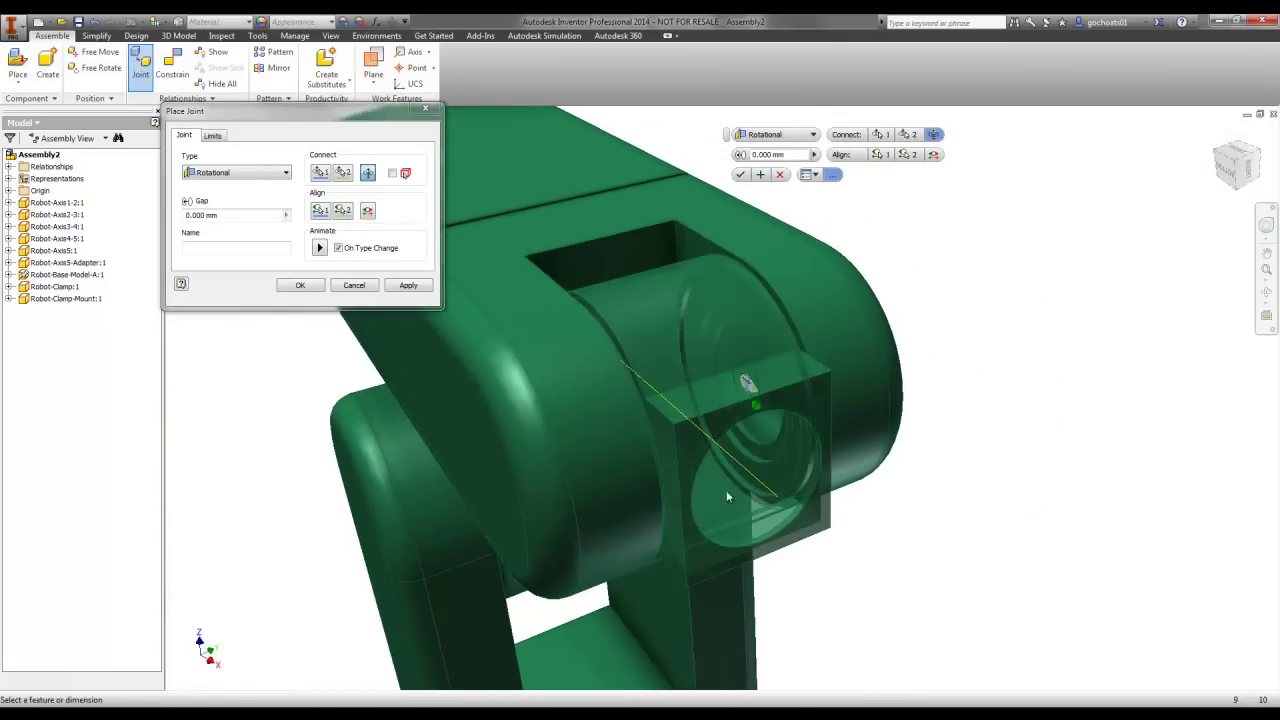
click(761, 176)
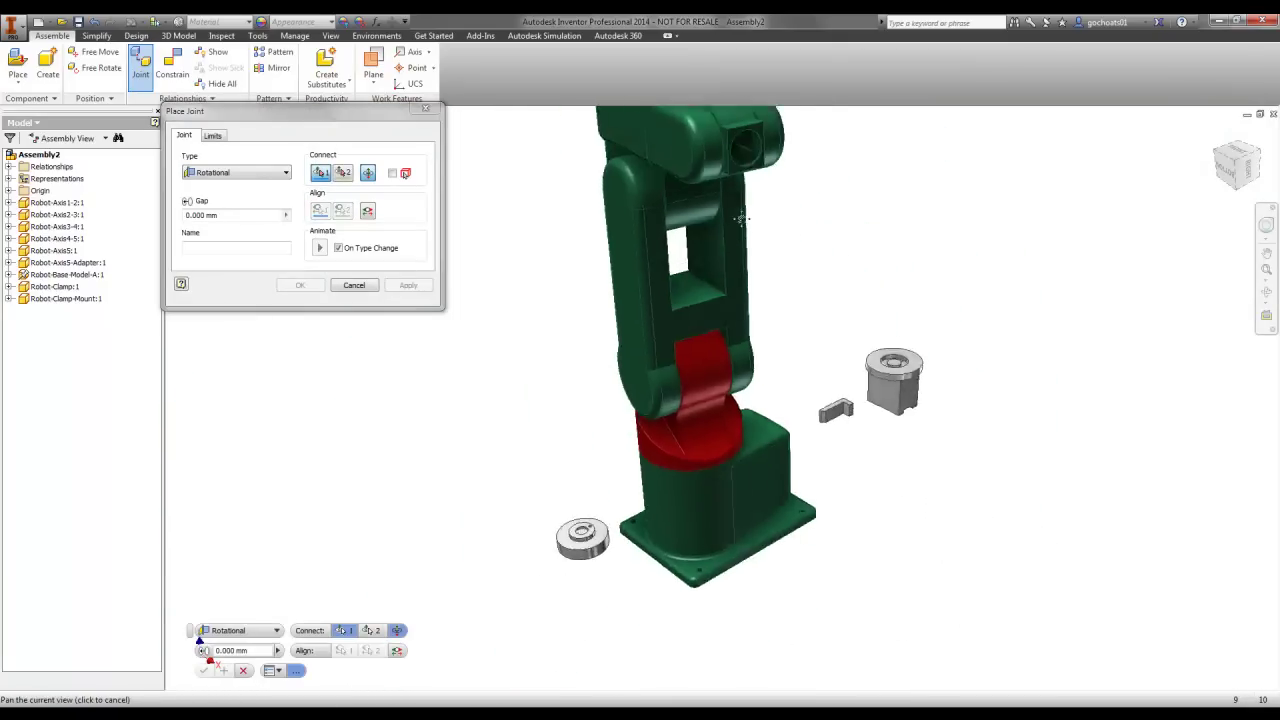
middle_drag(666, 479, 633, 376)
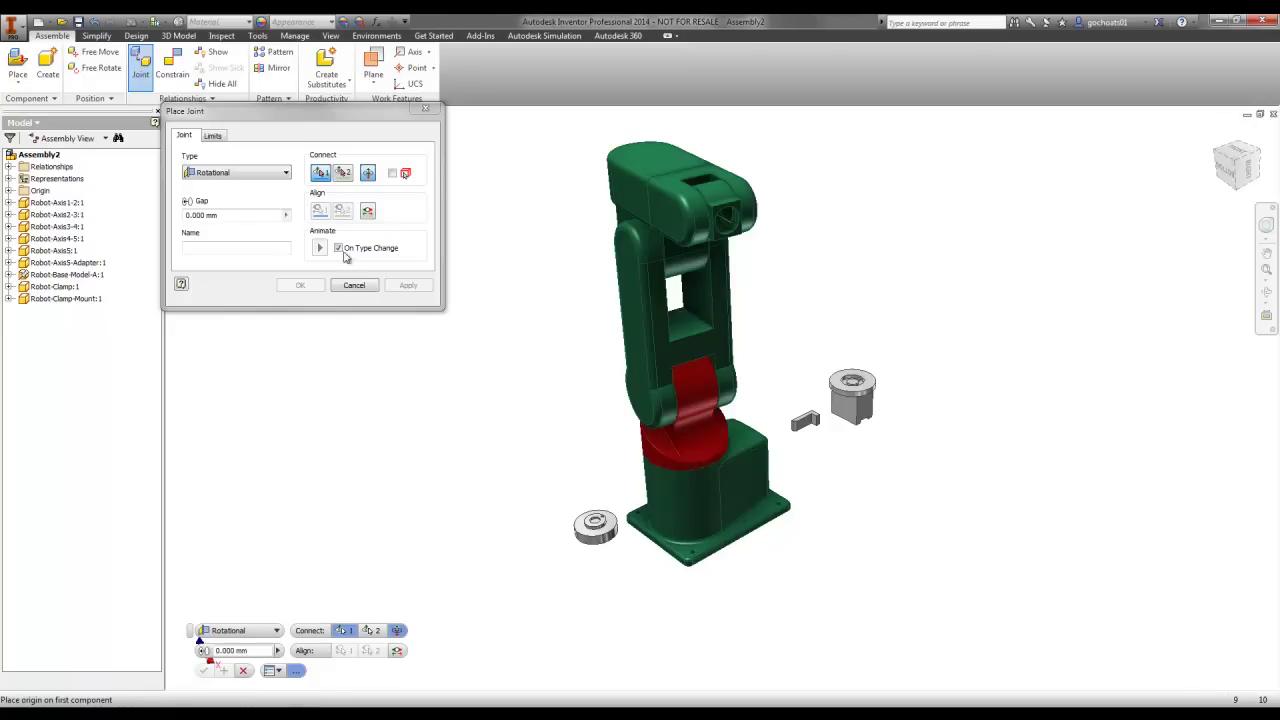
Rigidly fix the grey adapter ring onto the top link's end face, flipped outward
click(255, 173)
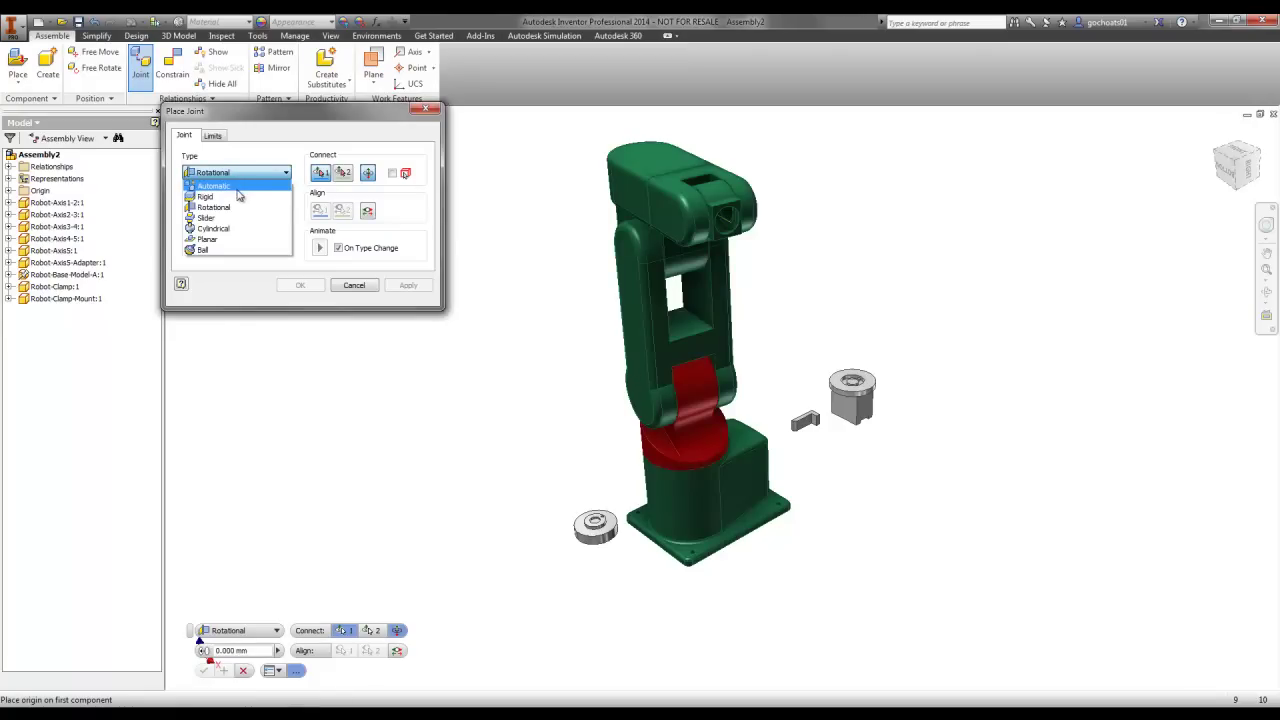
click(205, 196)
shift+middle_drag(597, 320, 622, 546)
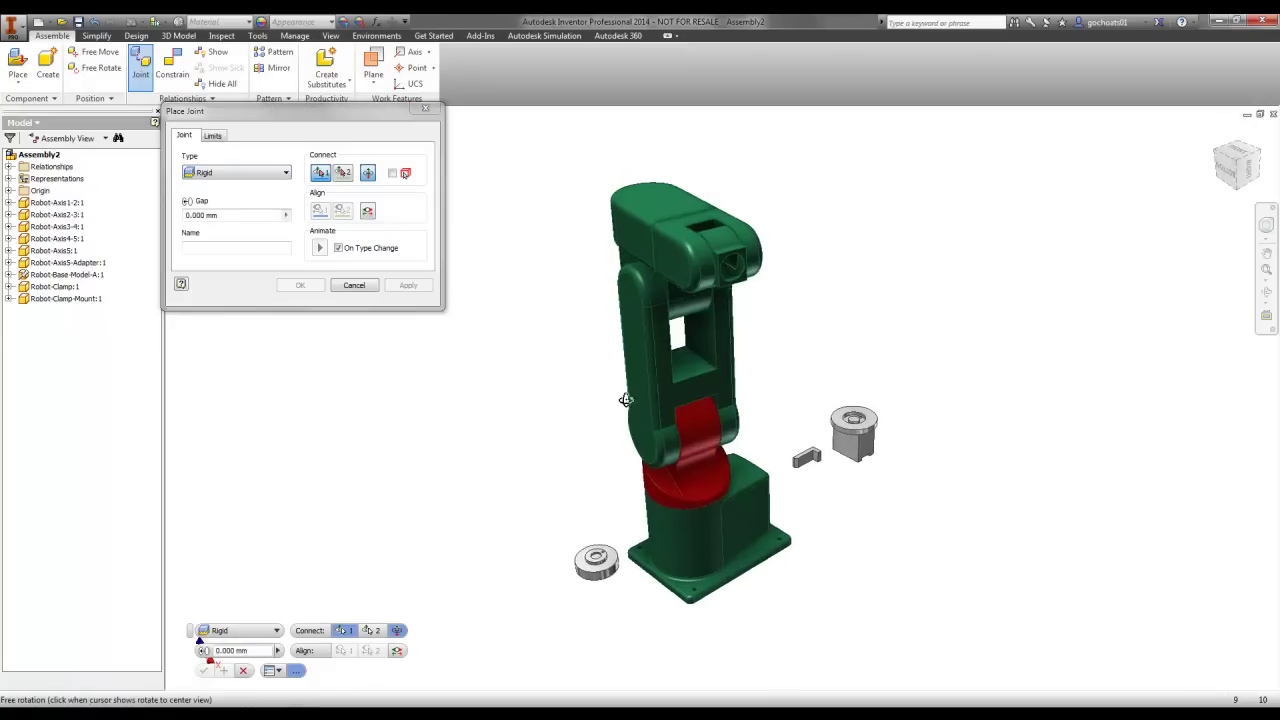
click(598, 542)
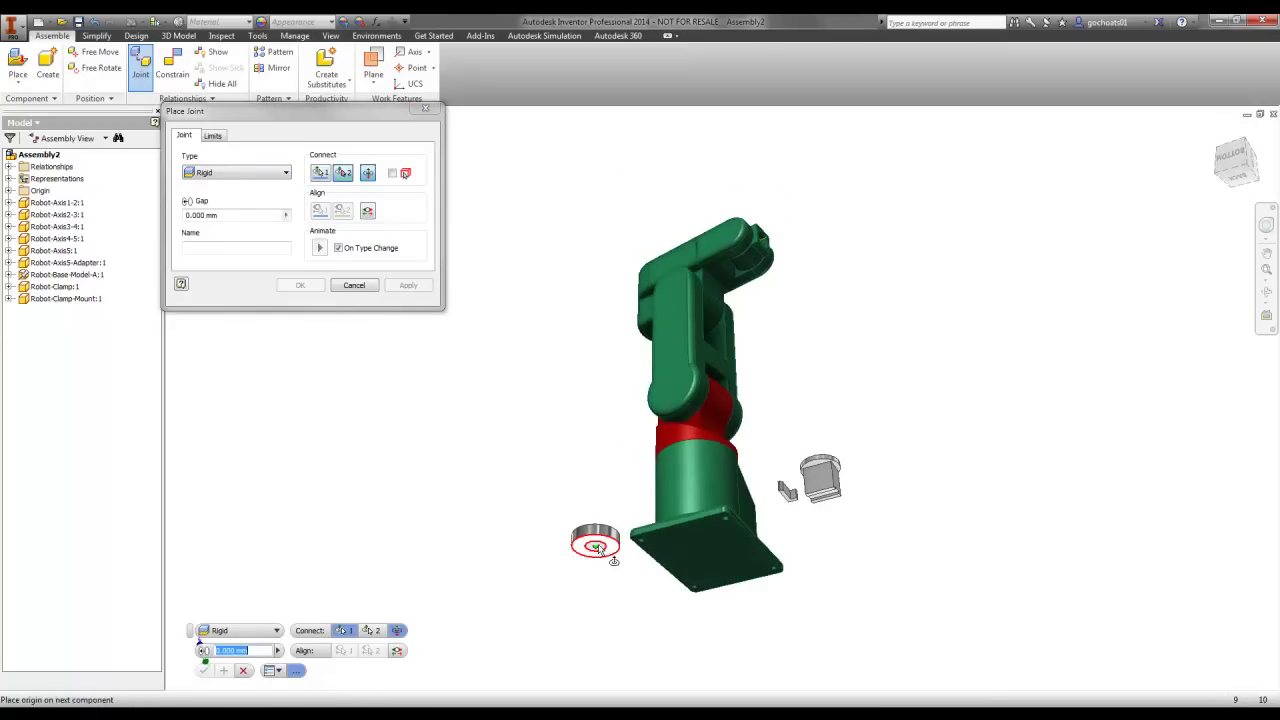
shift+middle_drag(598, 542, 657, 316)
scroll(719, 313, up, 3)
scroll(760, 314, up, 3)
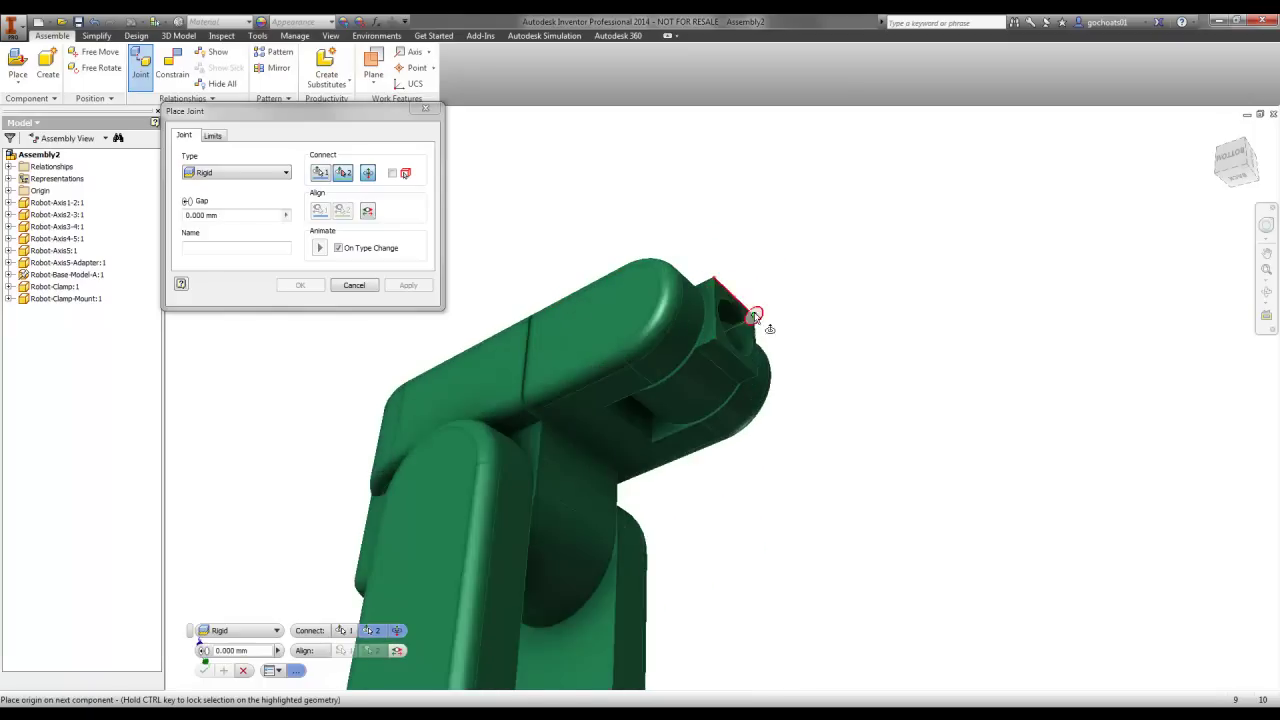
middle_drag(760, 314, 706, 369)
scroll(706, 369, down, 2)
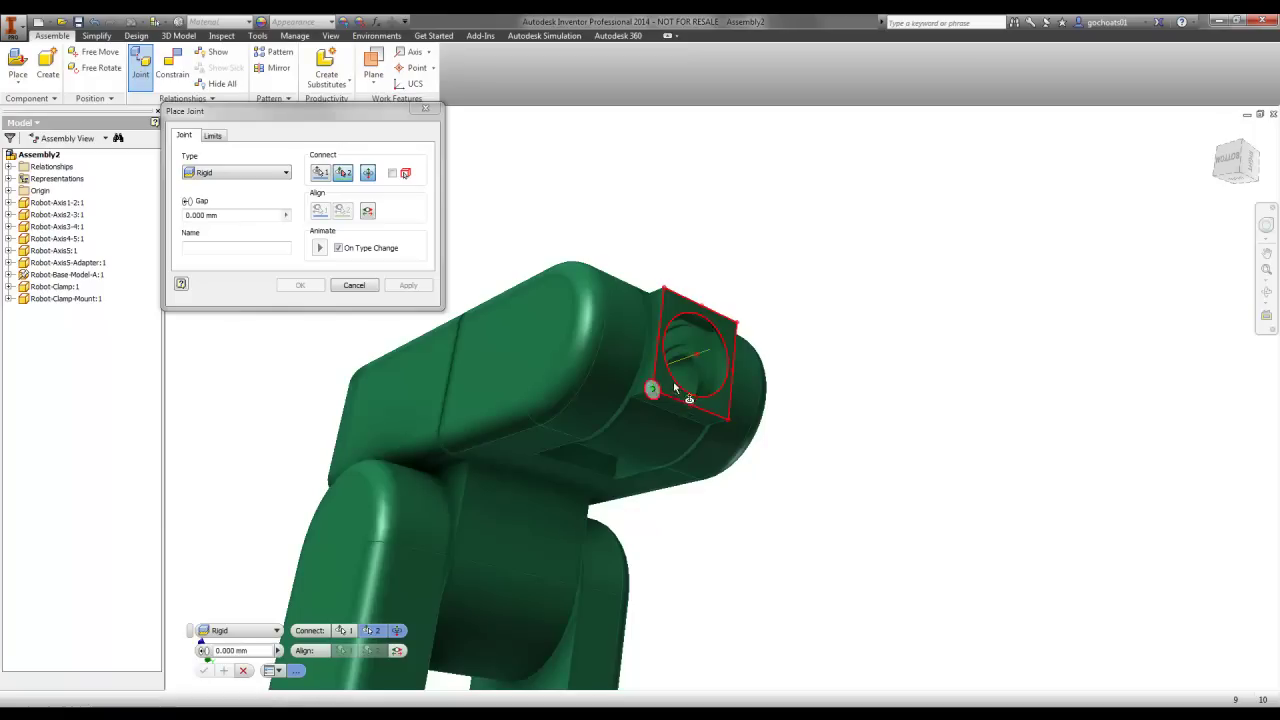
click(715, 387)
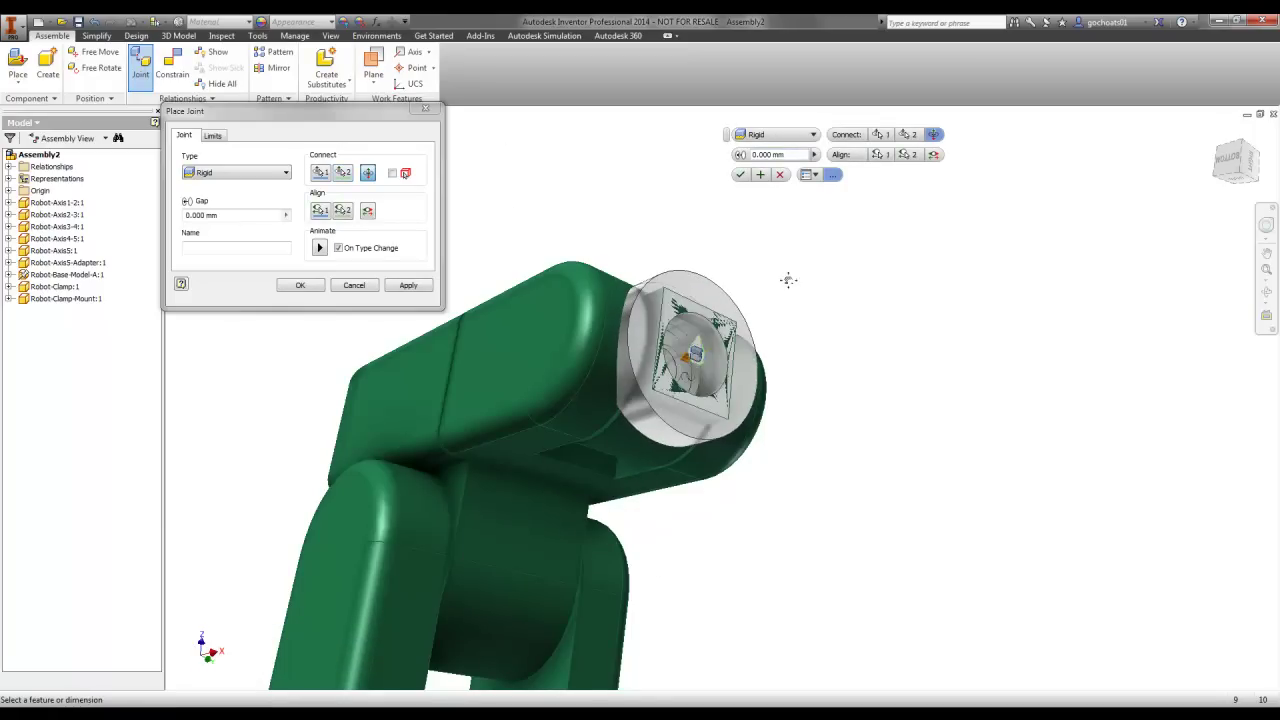
click(368, 178)
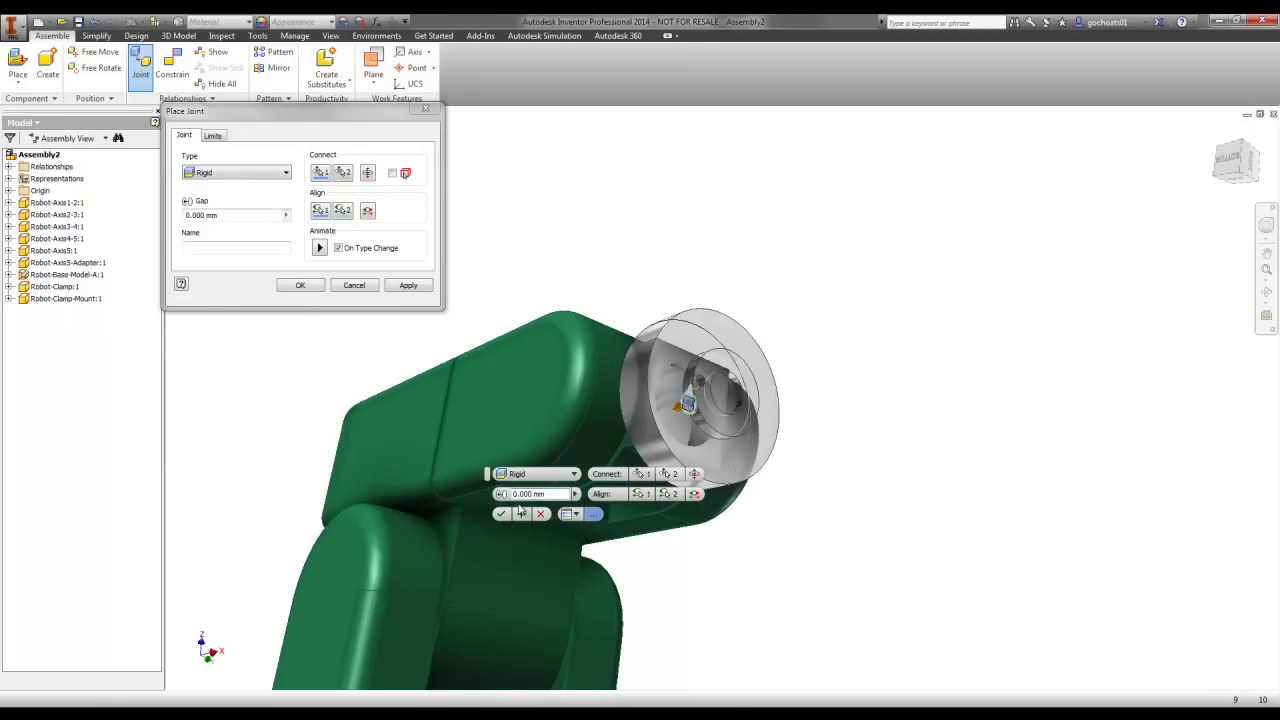
click(521, 514)
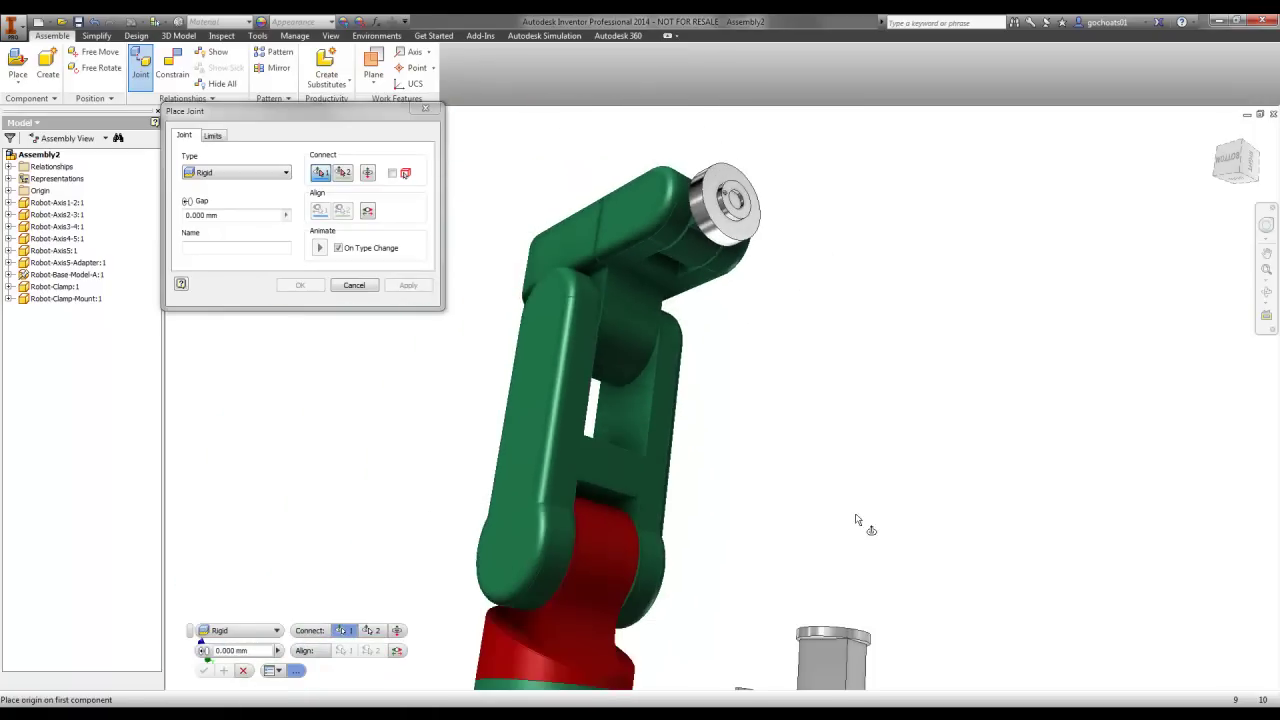
Rigidly join the mount's top circle to the adapter ring's centre with a 5.250 mm gap
shift+middle_drag(824, 427, 800, 500)
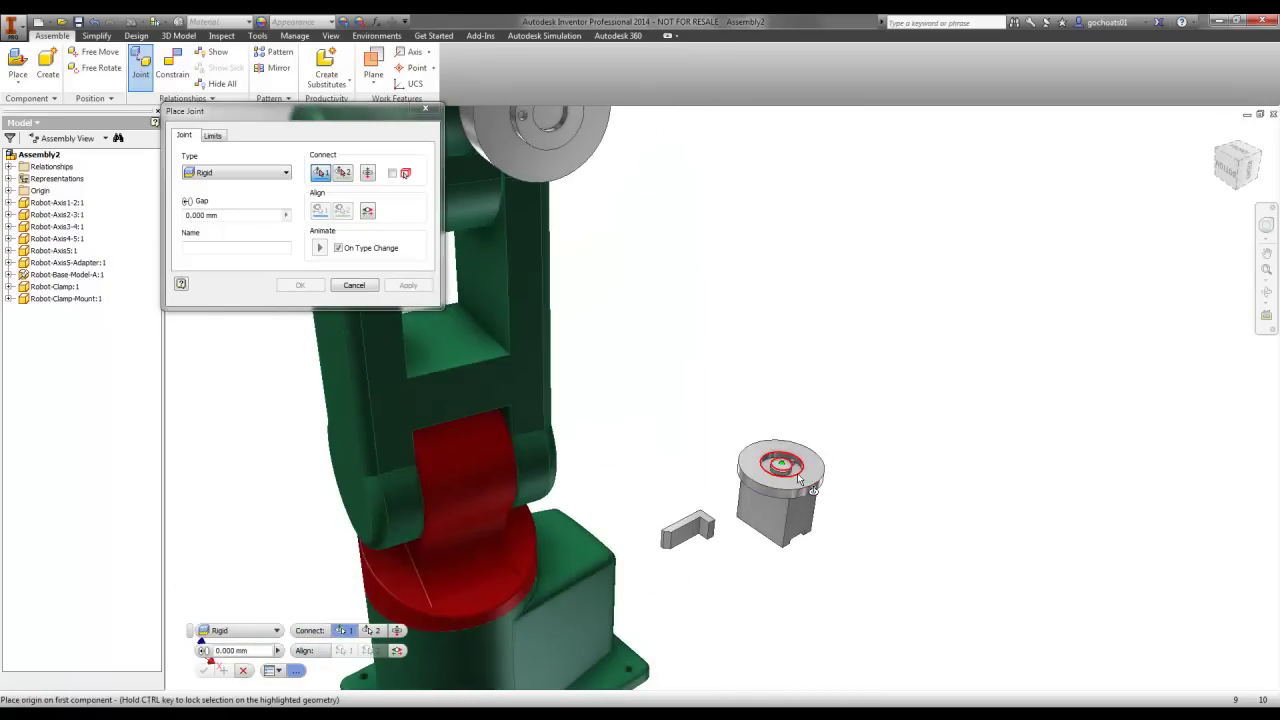
click(798, 478)
key(F5)
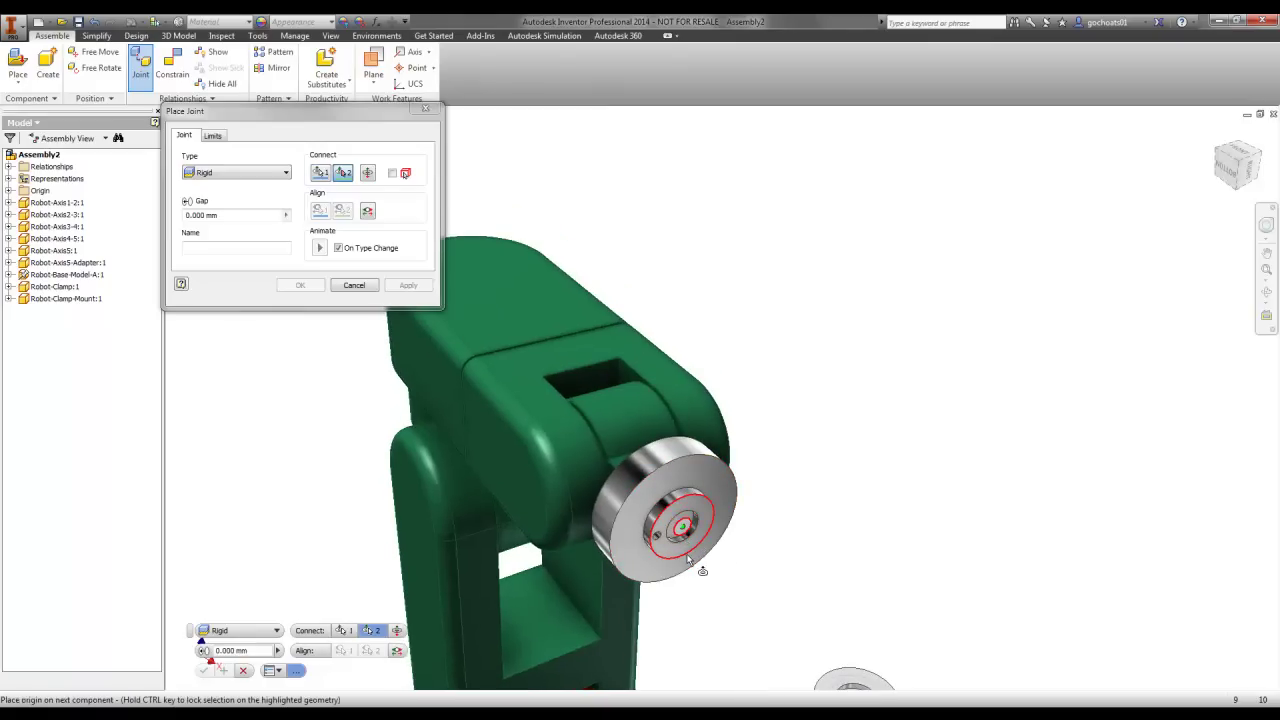
click(688, 561)
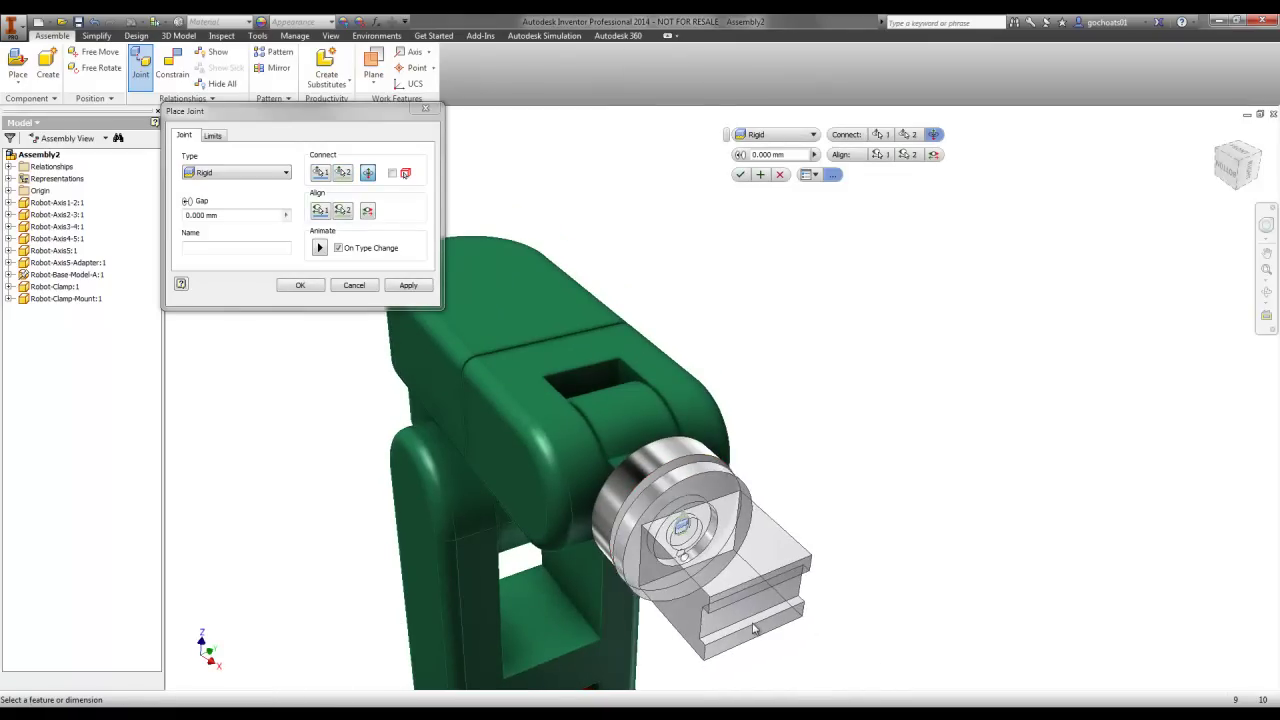
mouse_move(700, 585)
shift+middle_down()
mouse_move(734, 531)
mouse_move(776, 525)
shift+middle_up()
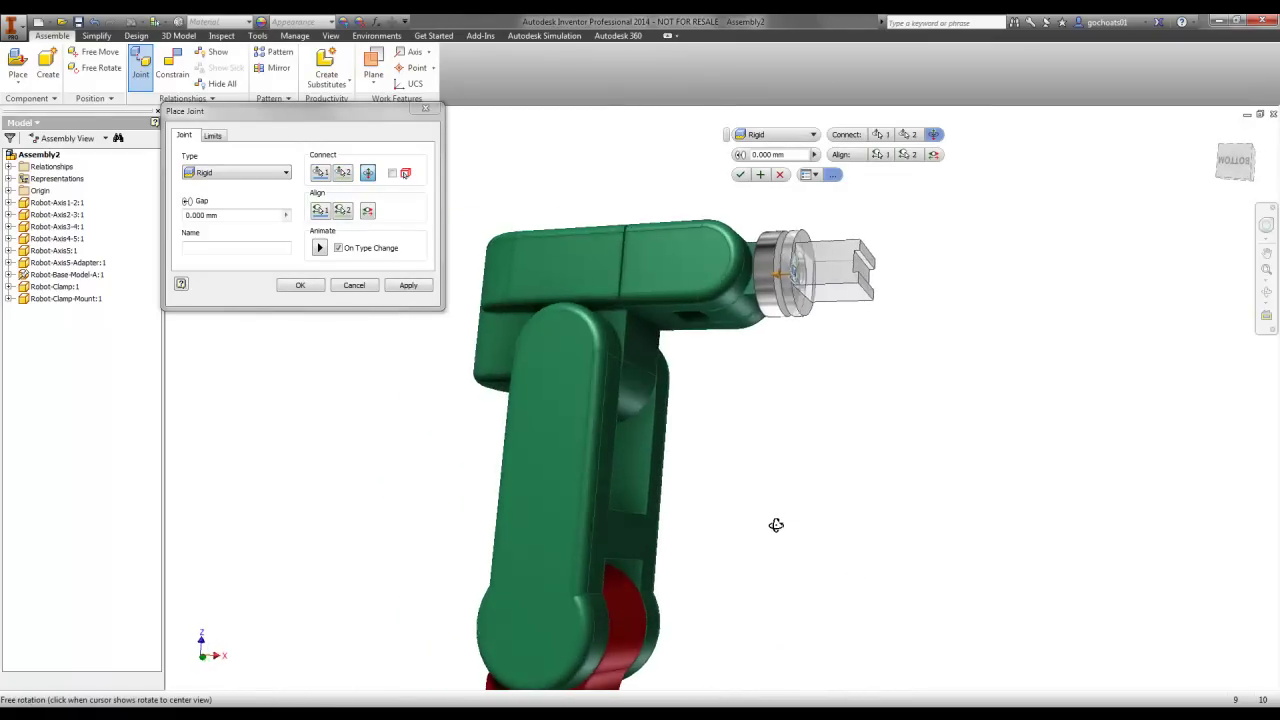
drag(780, 277, 571, 264)
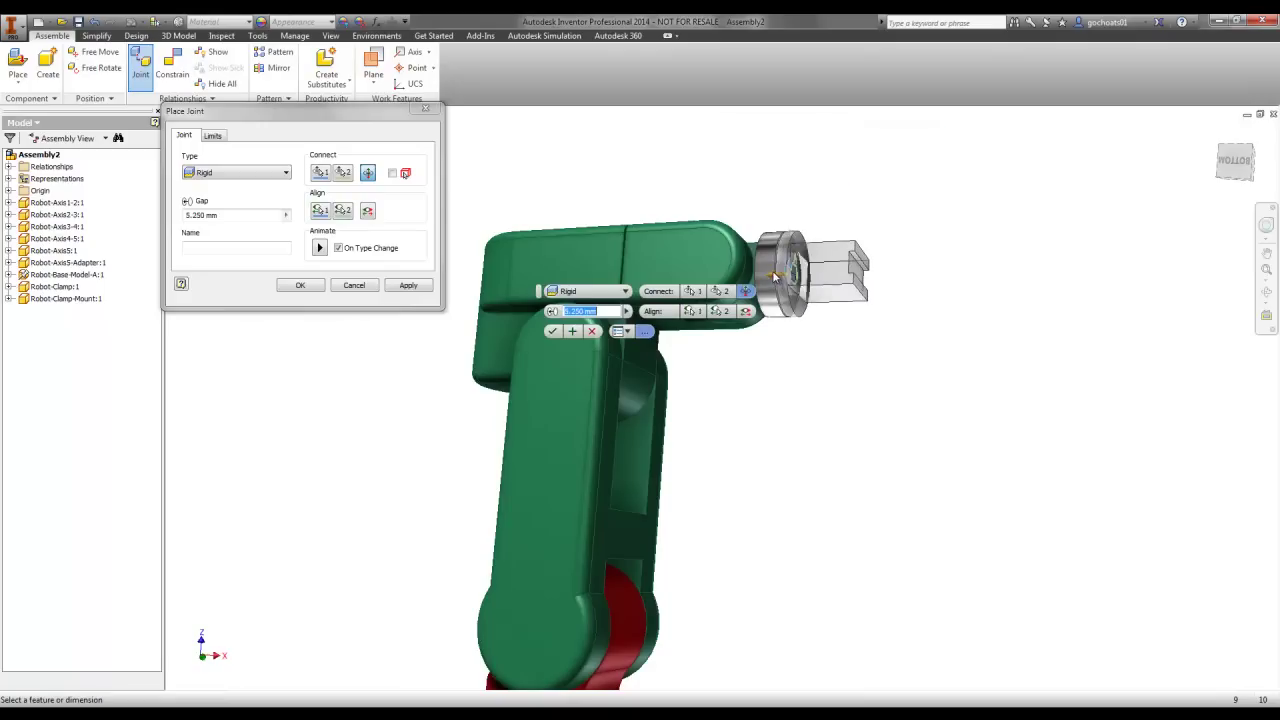
click(576, 334)
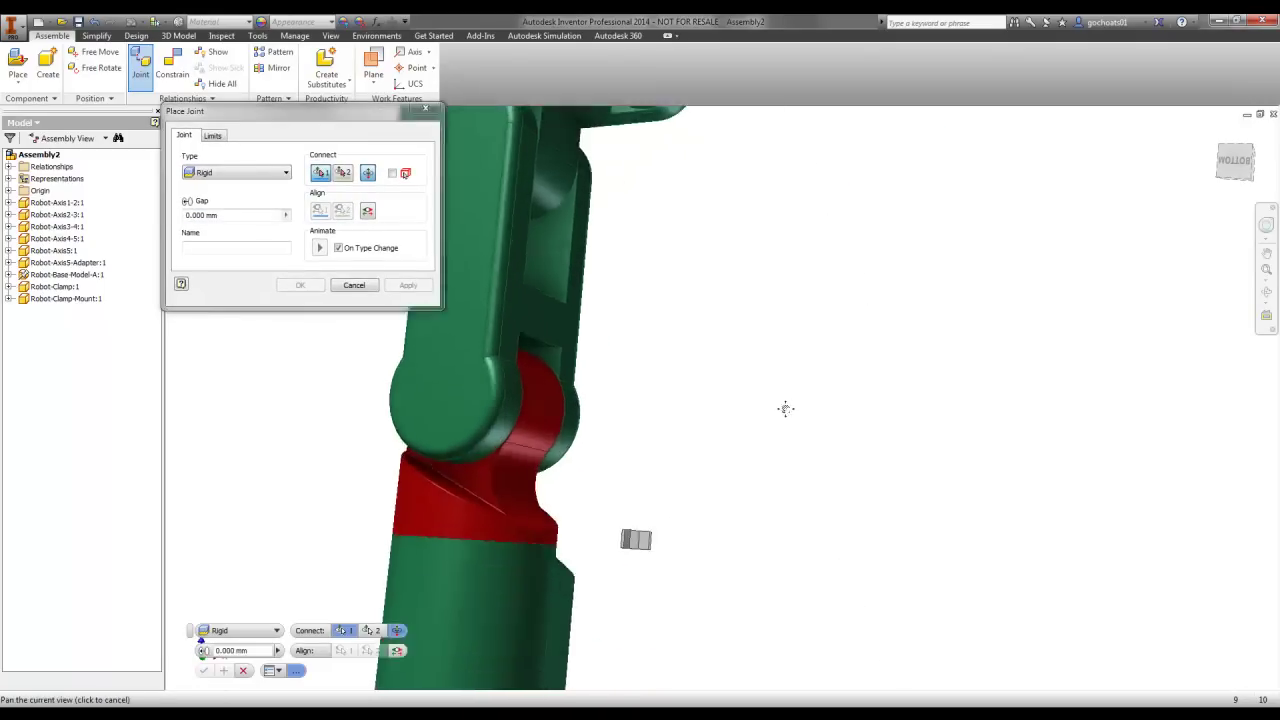
Rigidly attach the clamp piece to the mount's front face and finish with OK
shift+middle_drag(688, 497, 423, 503)
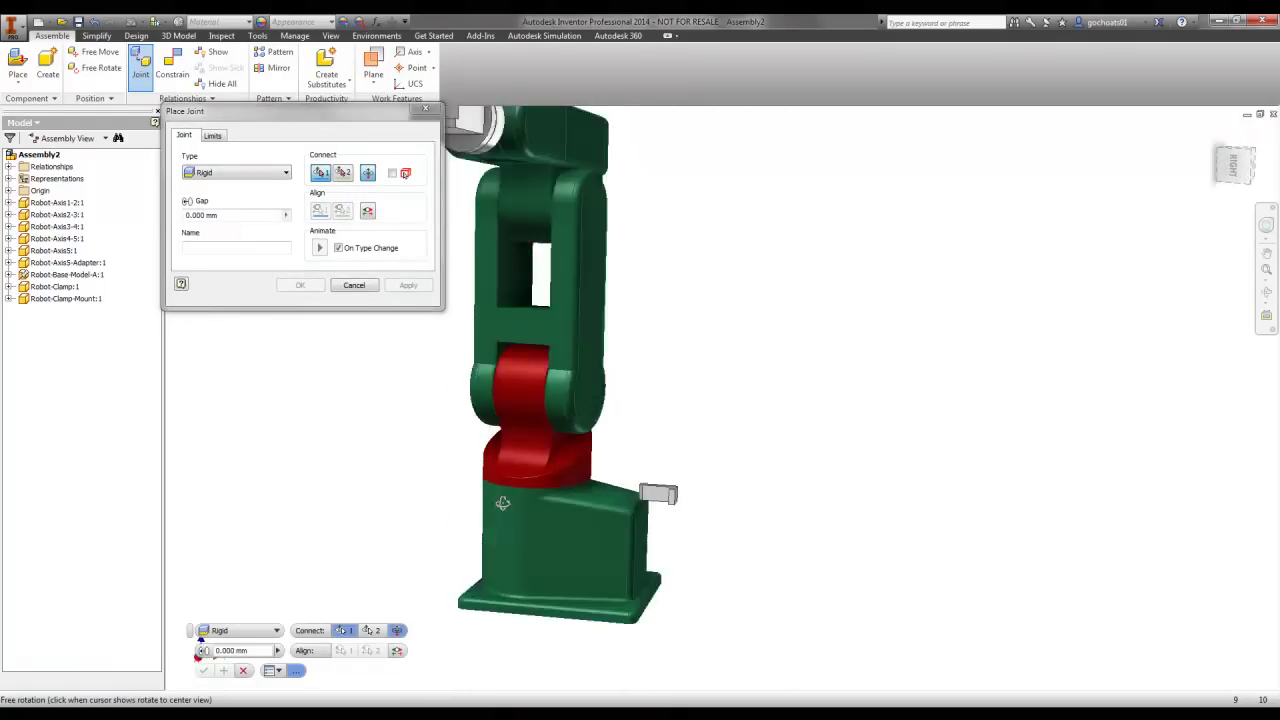
scroll(540, 483, up, 3)
scroll(545, 480, up, 3)
click(570, 443)
scroll(622, 401, down, 5)
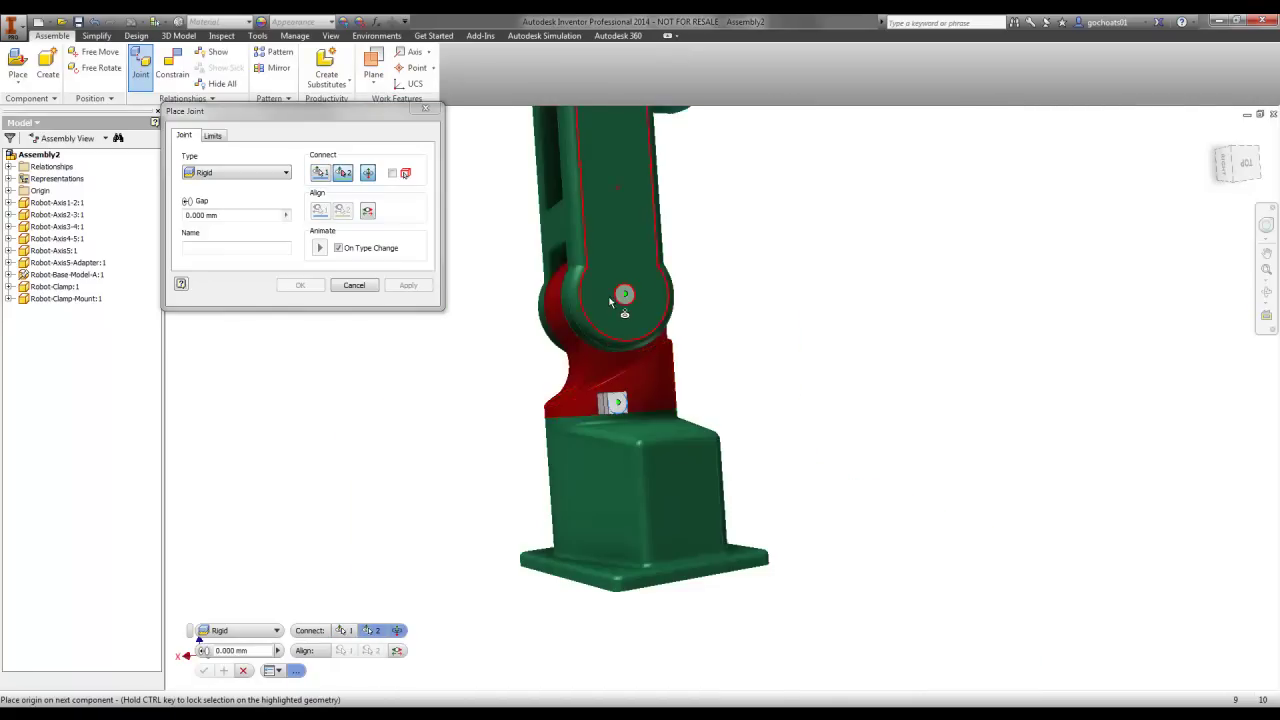
scroll(601, 332, up, 3)
mouse_move(576, 307)
middle_down()
mouse_move(601, 332)
mouse_move(666, 351)
mouse_move(686, 381)
middle_up()
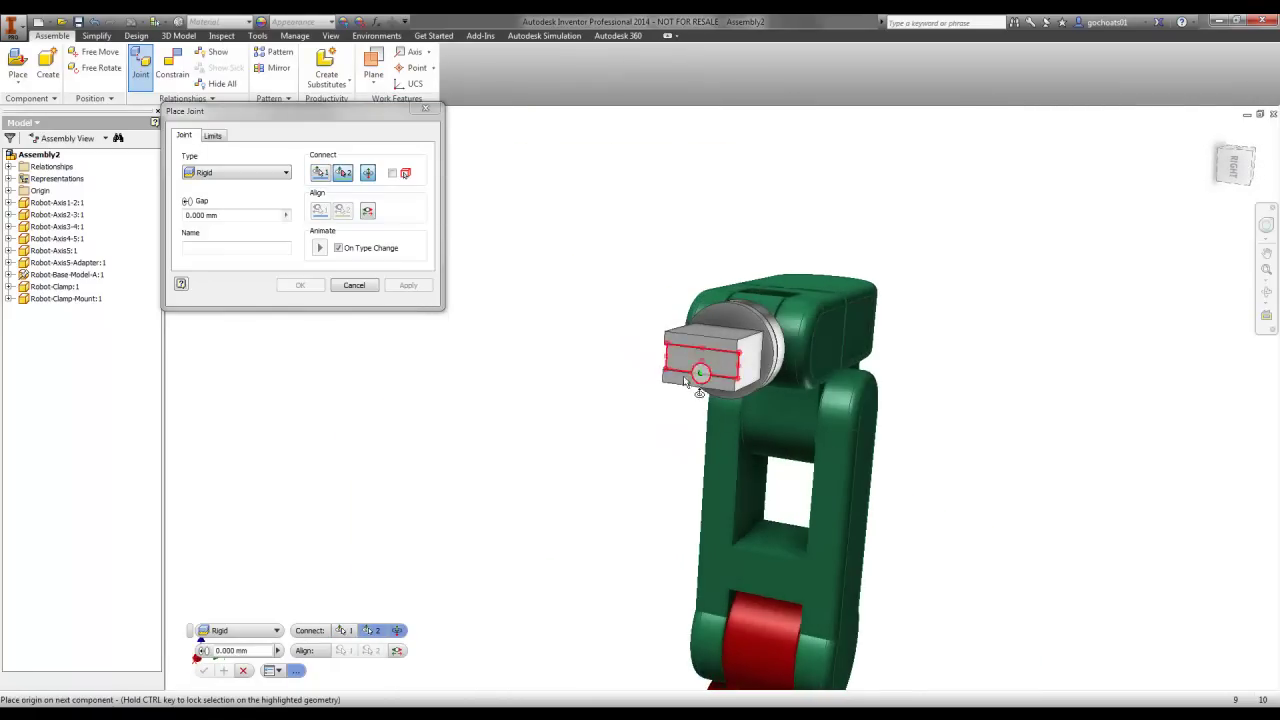
click(690, 364)
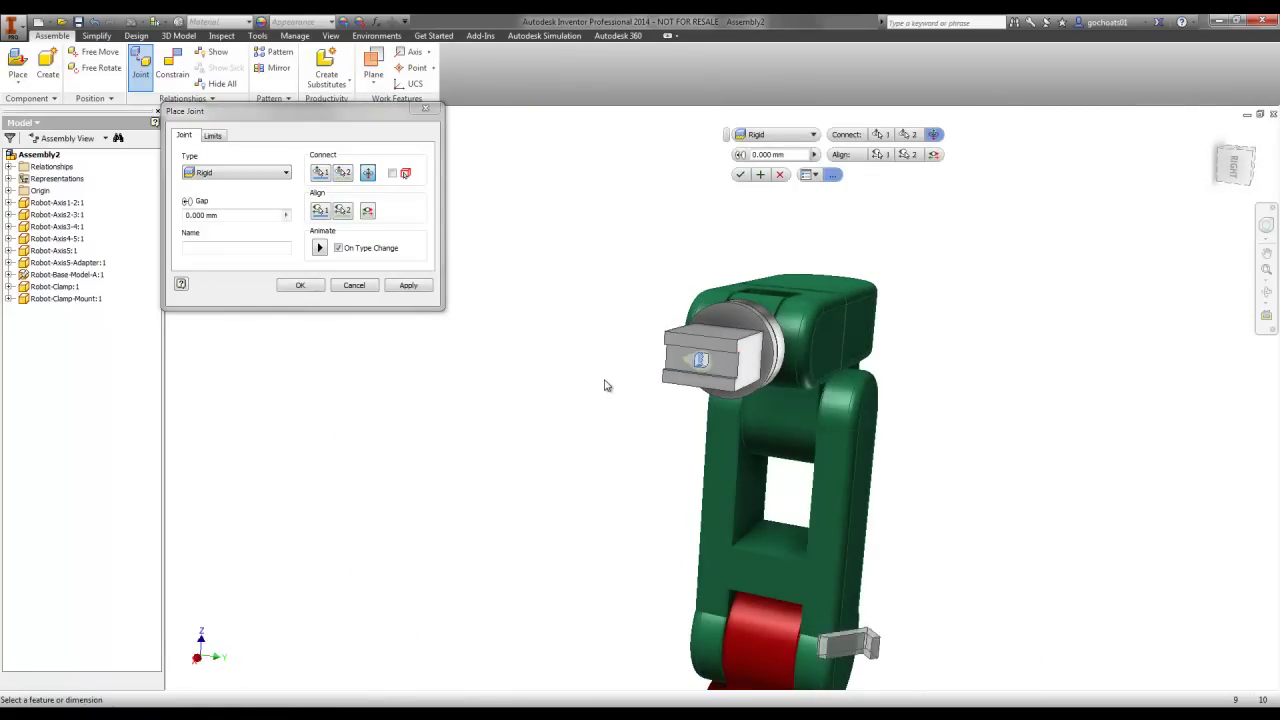
click(310, 286)
From an isometric, zoomed-in view, drag the red arm part to swing the arm around its base joint
scroll(589, 466, down, 3)
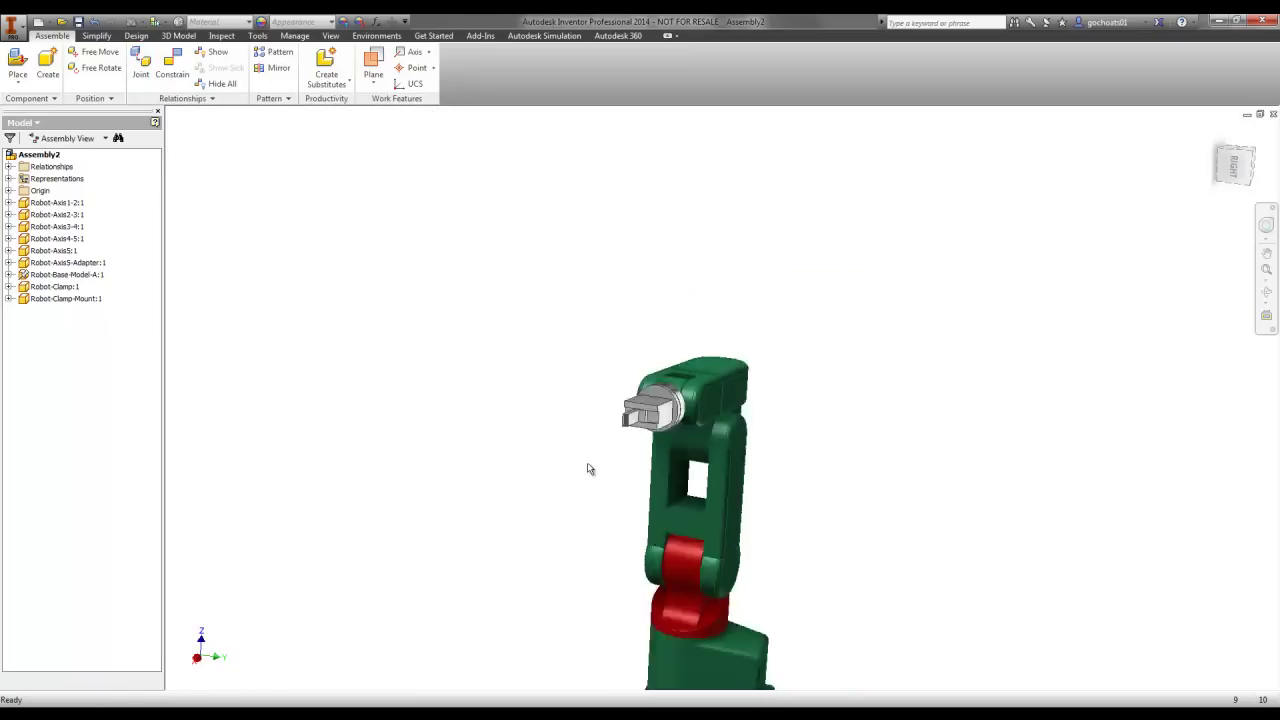
scroll(509, 397, down, 2)
mouse_move(558, 347)
shift+middle_down()
mouse_move(669, 374)
mouse_move(660, 391)
mouse_move(723, 423)
shift+middle_up()
scroll(699, 419, up, 3)
middle_drag(720, 363, 781, 352)
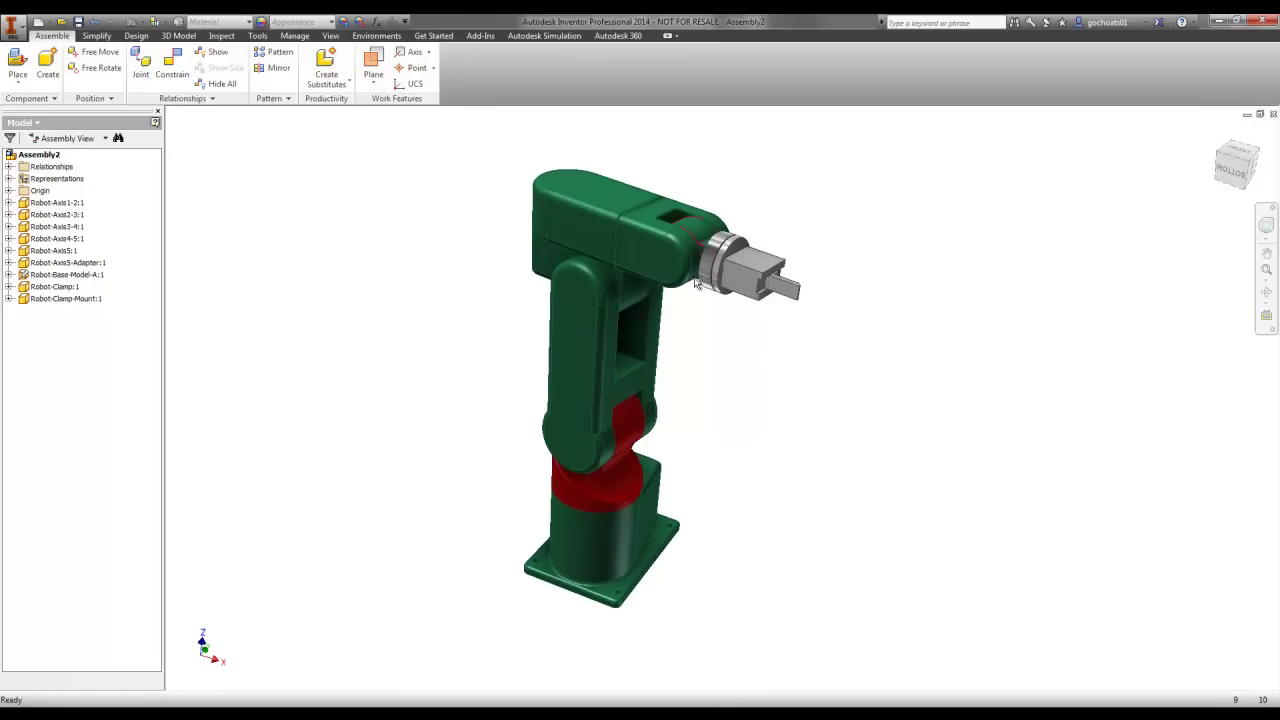
right_click(762, 443)
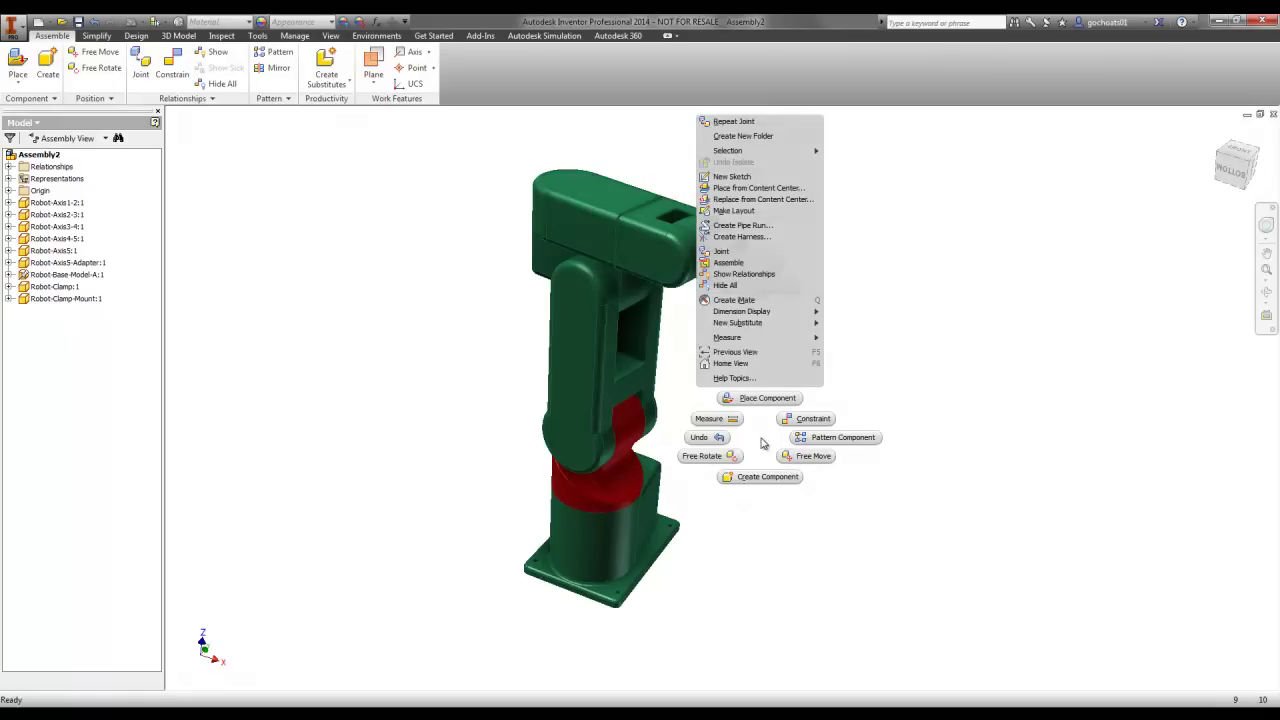
click(392, 368)
mouse_move(590, 488)
mouse_down()
mouse_move(556, 497)
mouse_move(606, 490)
mouse_move(590, 488)
mouse_up()
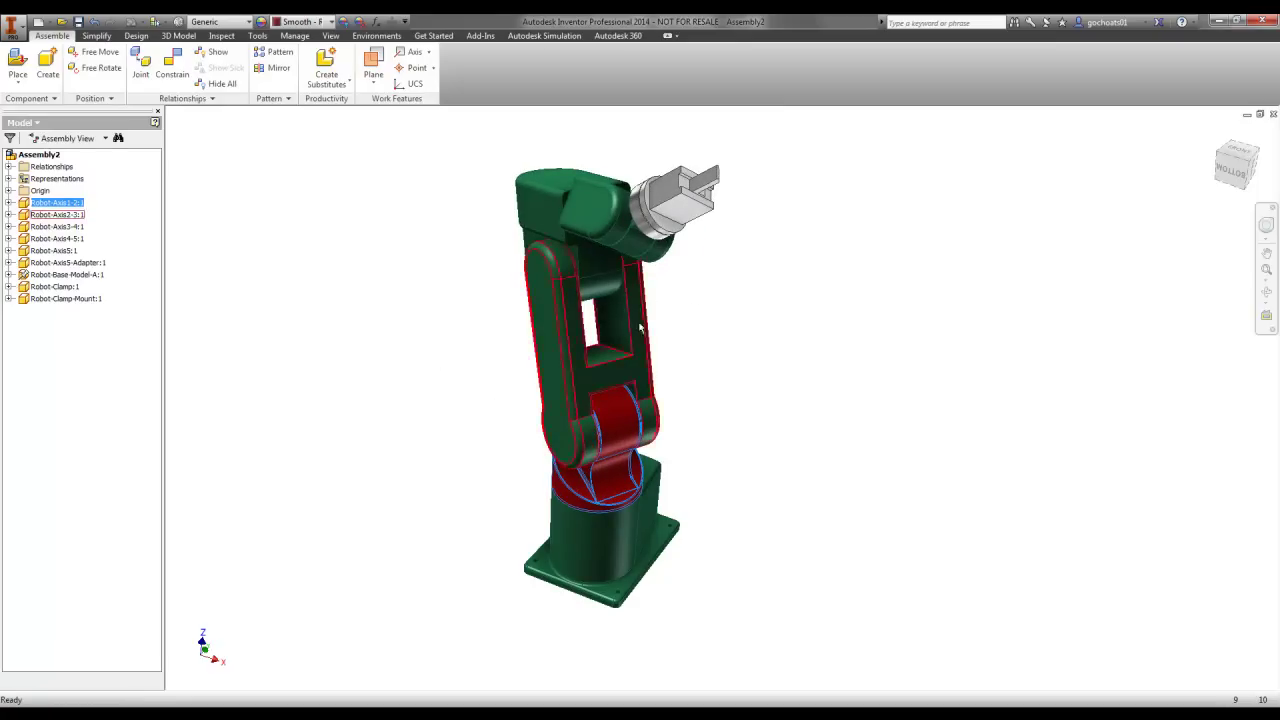
middle_click(466, 354)
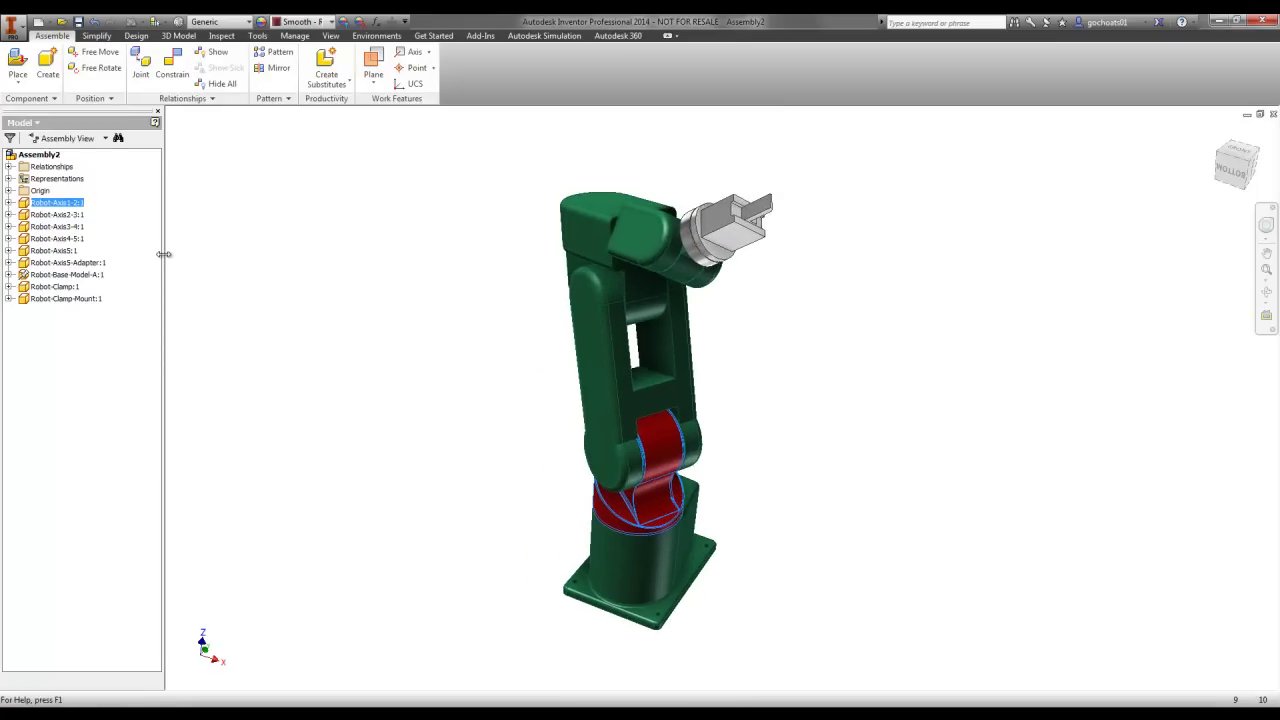